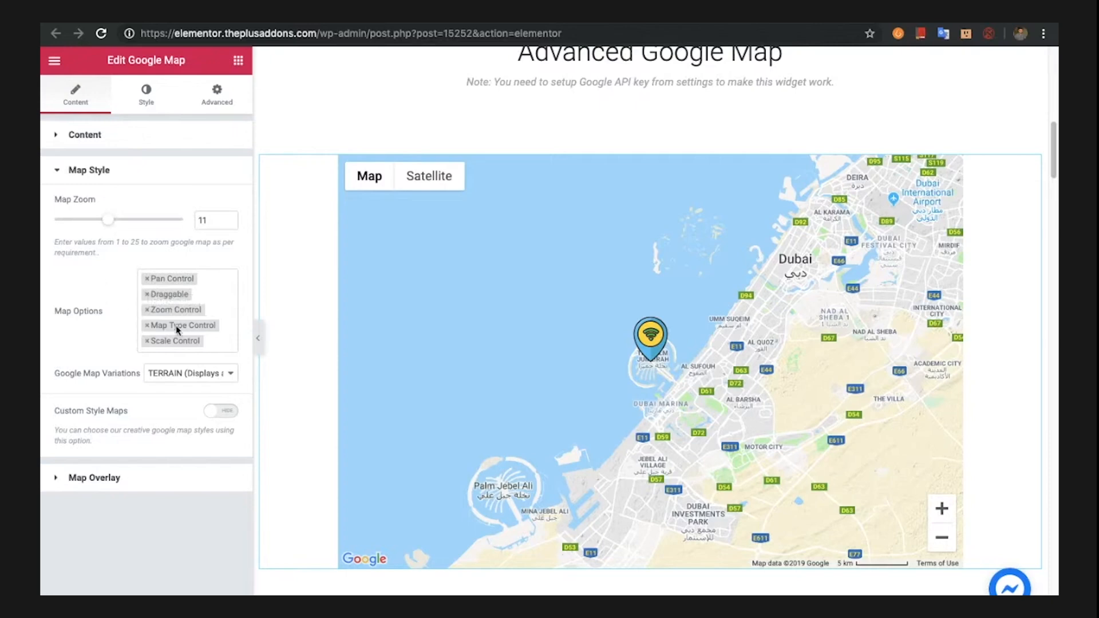
List the Google Map variation types (roadmap, hybrid, satellite, terrain) for the Dubai map.
left_click(185, 375)
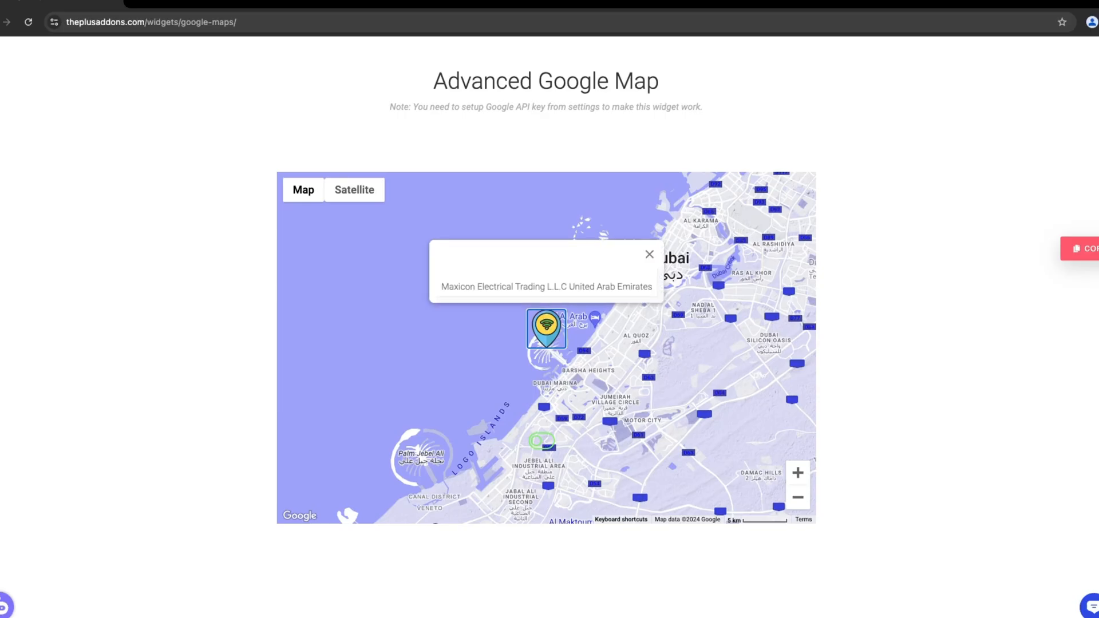
Dismiss the Dubai marker's info popup to reveal the styled New York maps grid.
key("Escape")
scroll(549, 344, "down", 4)
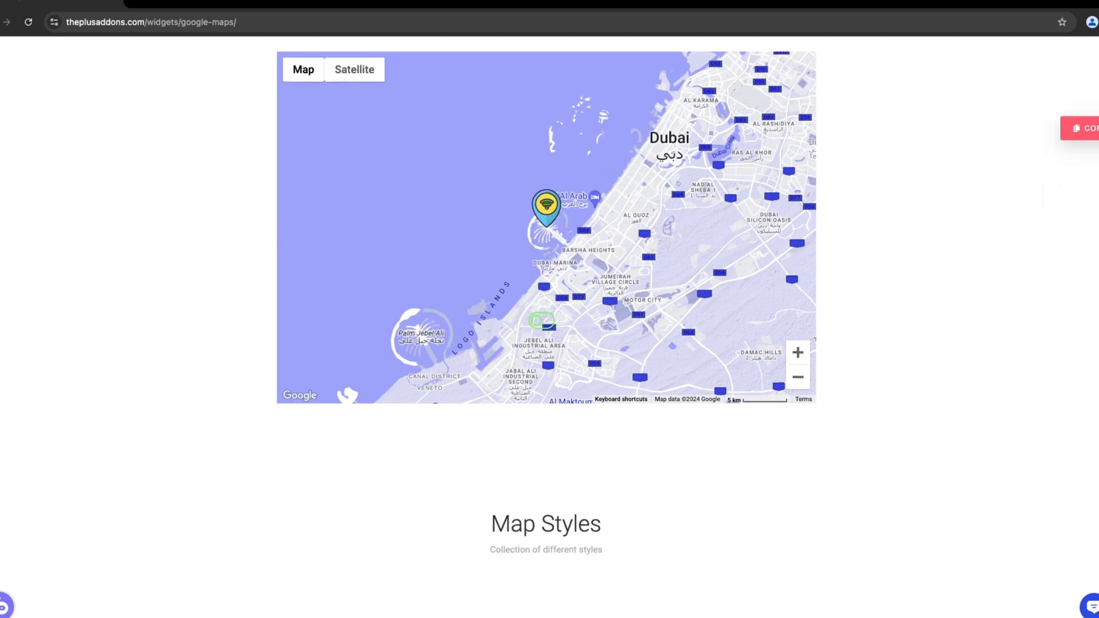
scroll(550, 343, "down", 5)
scroll(549, 343, "down", 4)
scroll(550, 344, "down", 4)
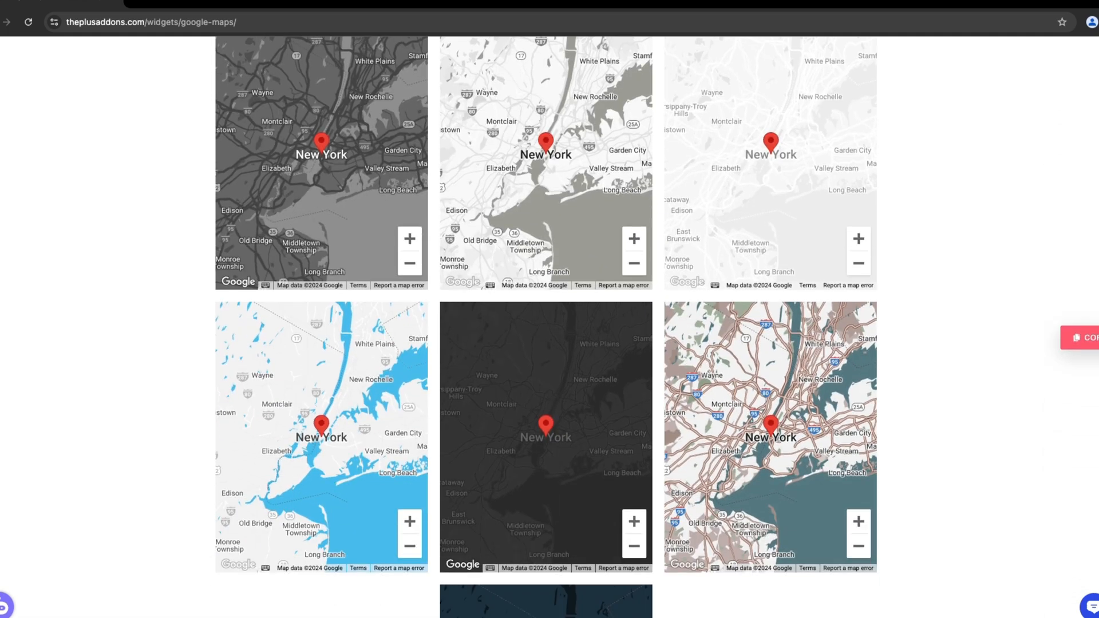
scroll(550, 343, "down", 4)
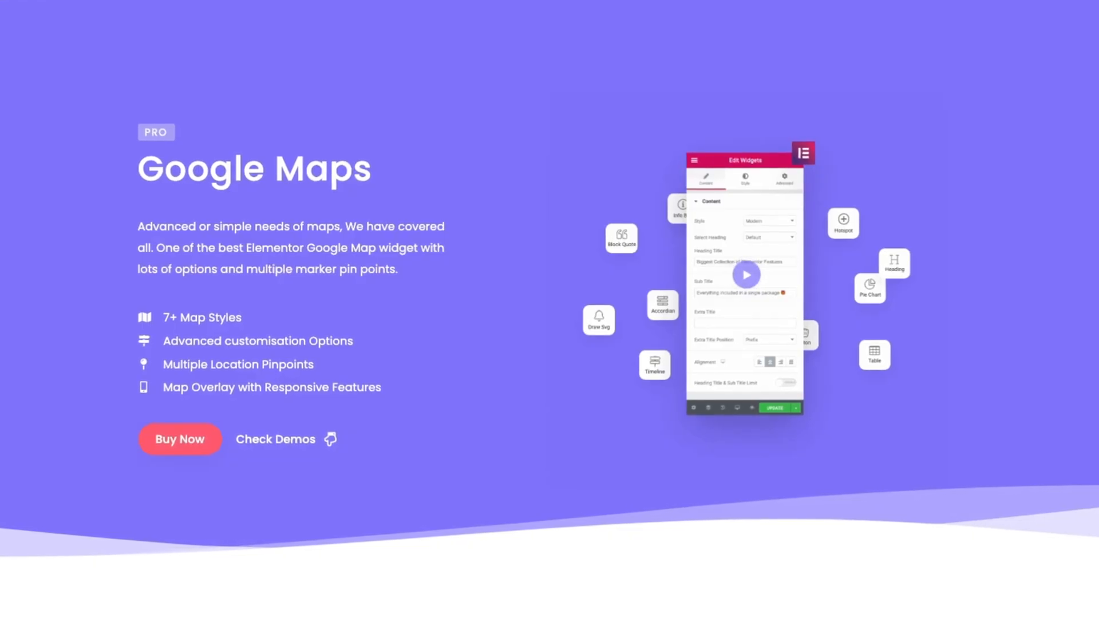
scroll(550, 344, "down", 3)
scroll(550, 344, "down", 5)
scroll(550, 343, "down", 3)
scroll(550, 344, "down", 3)
scroll(550, 343, "down", 3)
scroll(550, 344, "down", 3)
scroll(550, 344, "down", 3)
scroll(551, 344, "down", 3)
scroll(550, 344, "down", 3)
scroll(551, 344, "down", 3)
scroll(550, 344, "down", 3)
scroll(550, 344, "down", 3)
scroll(549, 343, "down", 3)
scroll(550, 344, "down", 3)
scroll(550, 343, "down", 3)
scroll(549, 344, "down", 3)
scroll(549, 344, "down", 3)
scroll(550, 343, "down", 3)
scroll(550, 344, "down", 3)
scroll(549, 343, "down", 3)
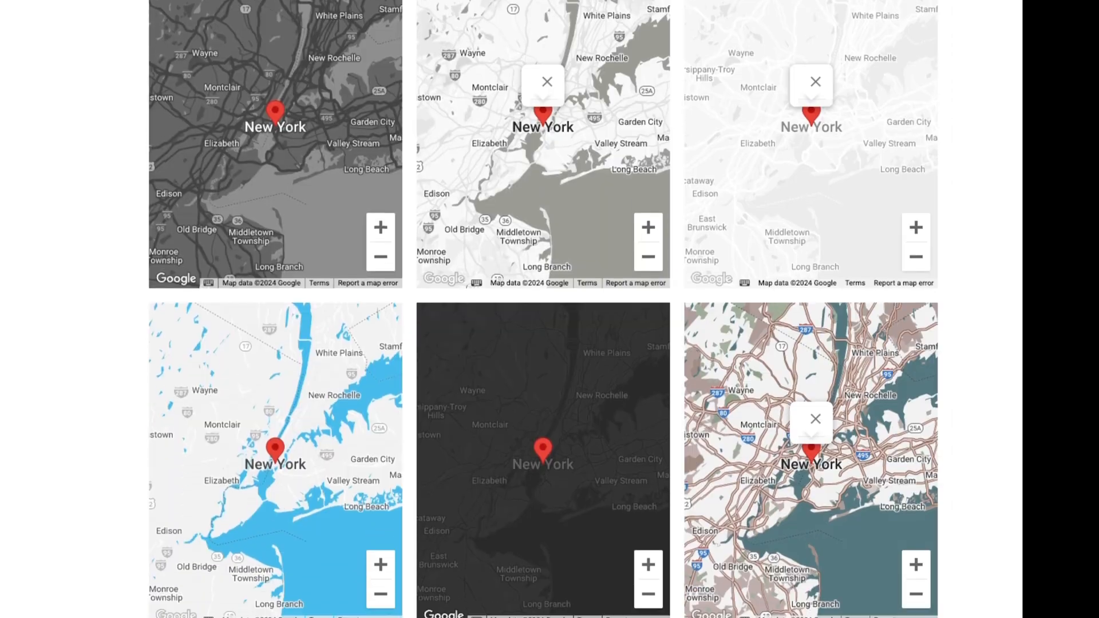
scroll(550, 344, "down", 3)
scroll(550, 343, "down", 3)
scroll(549, 343, "down", 3)
scroll(550, 344, "down", 3)
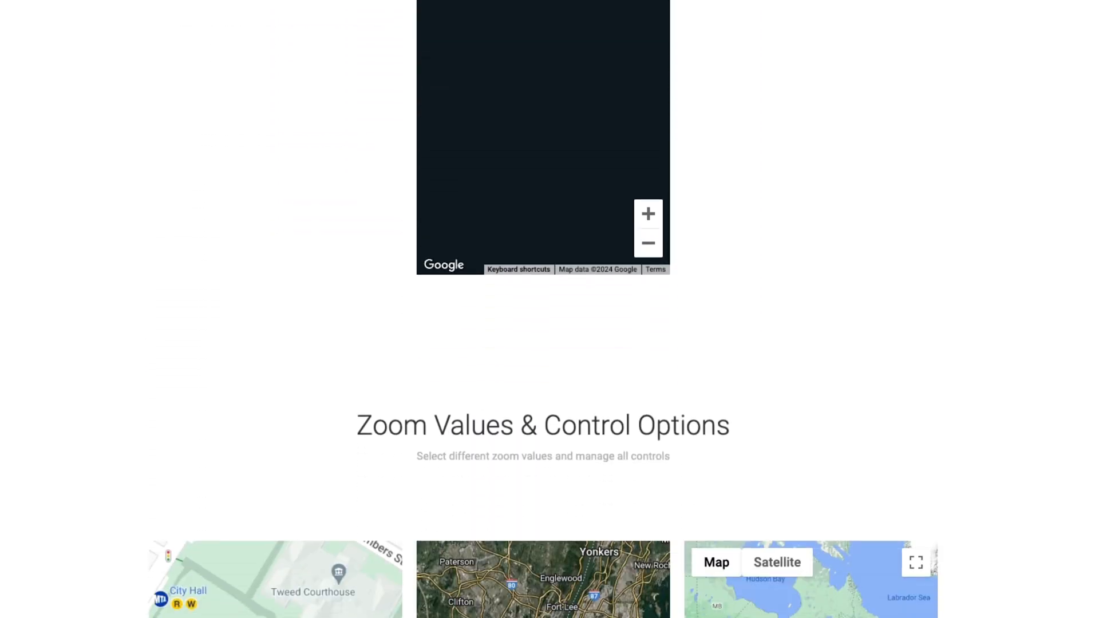
scroll(550, 344, "up", 3)
scroll(549, 343, "up", 3)
scroll(550, 343, "up", 3)
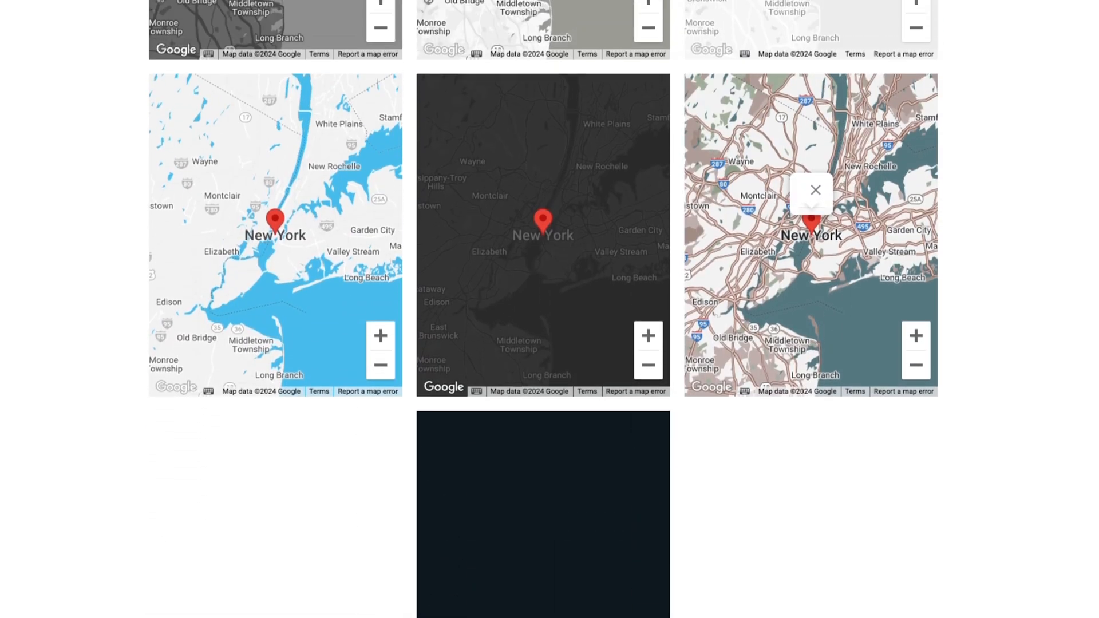
scroll(550, 343, "up", 2)
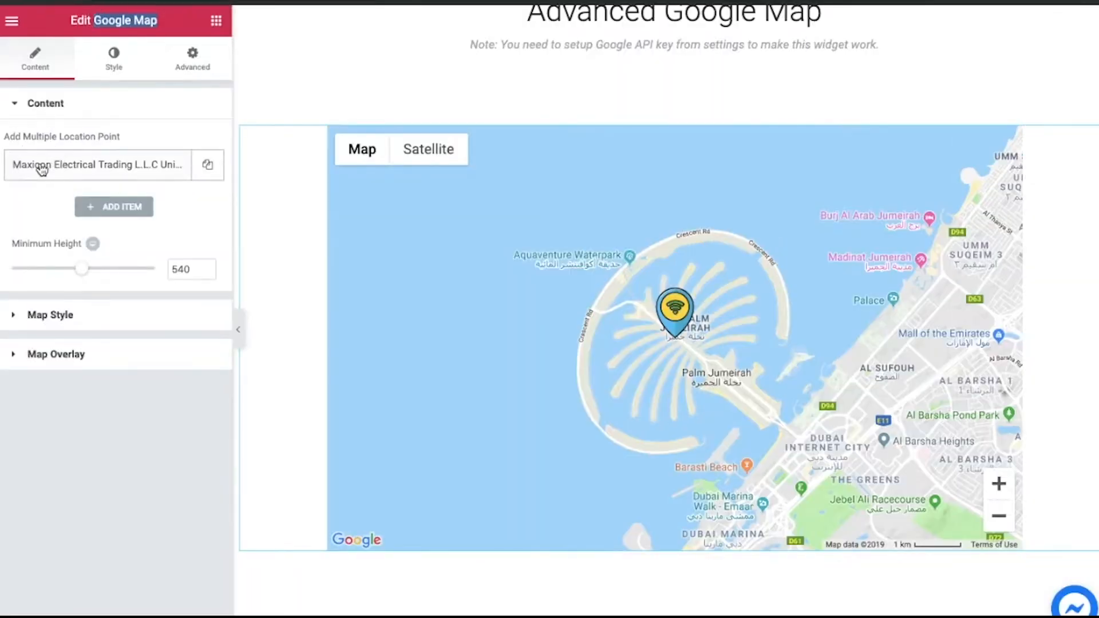
Expand the Maxicon Electrical Trading point to show its latitude, longitude, tooltip and pin fields.
left_click(40, 169)
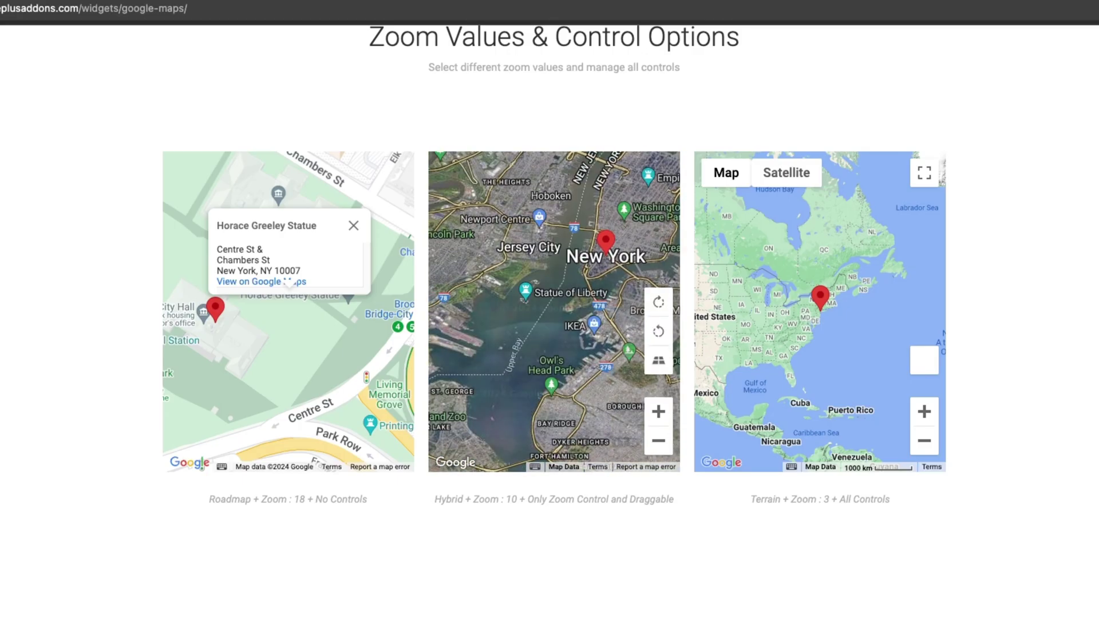
scroll(535, 343, "up", 1)
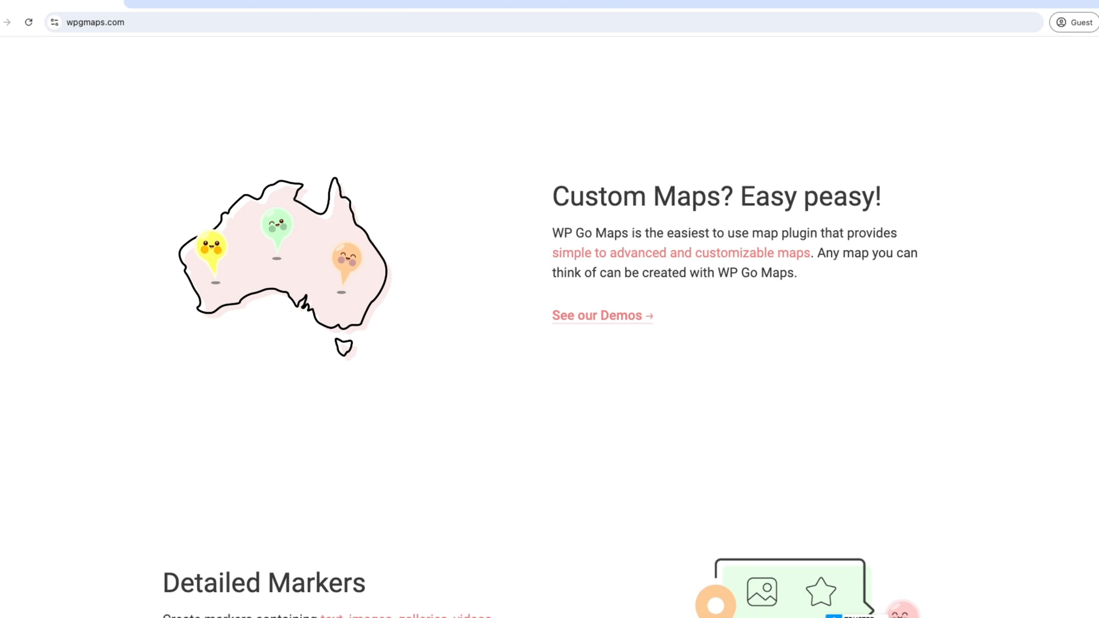
scroll(550, 344, "down", 10)
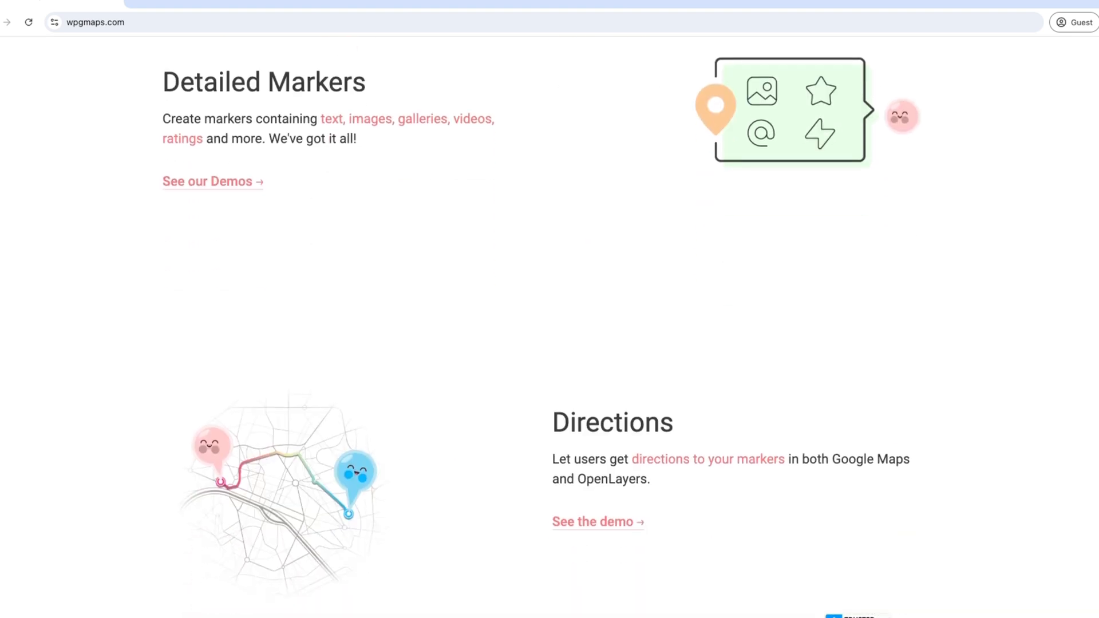
scroll(550, 344, "down", 5)
scroll(550, 343, "down", 5)
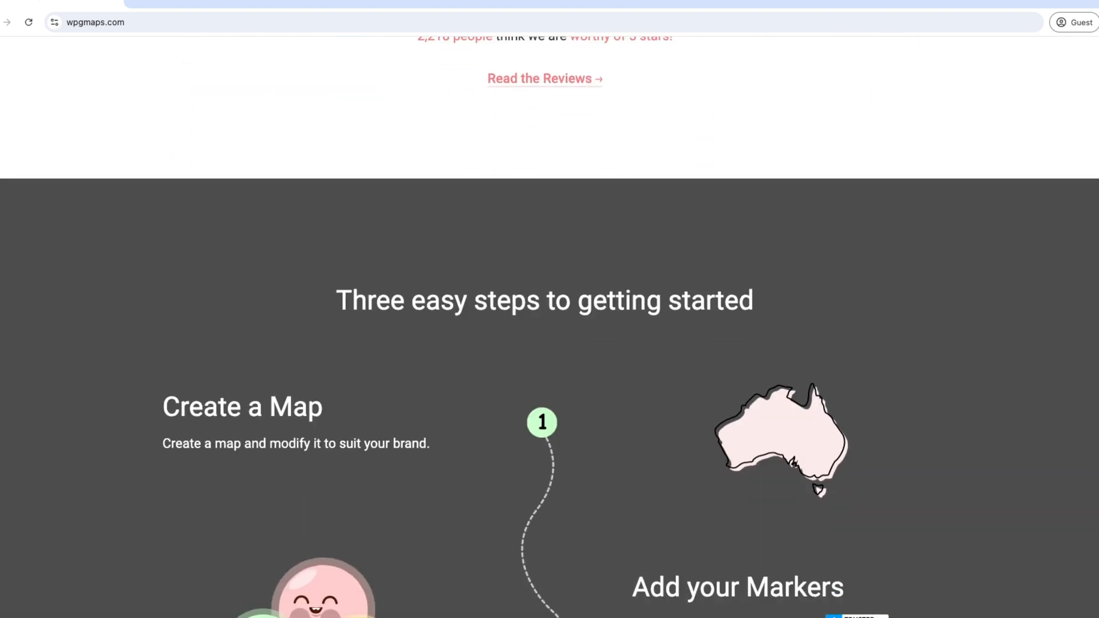
scroll(550, 343, "down", 3)
scroll(550, 343, "down", 2)
scroll(550, 343, "down", 4)
scroll(551, 344, "down", 1)
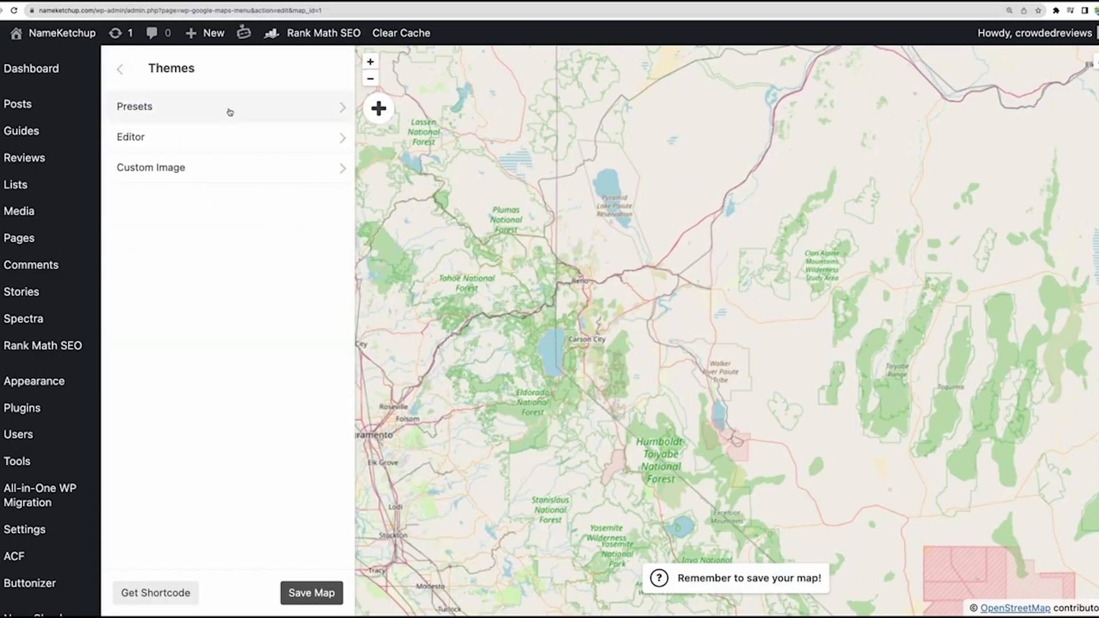
Browse theme presets, give the new marker a Bounce animation, then show My first map's General settings.
left_click(229, 111)
scroll(229, 257, "down", 5)
scroll(248, 262, "down", 3)
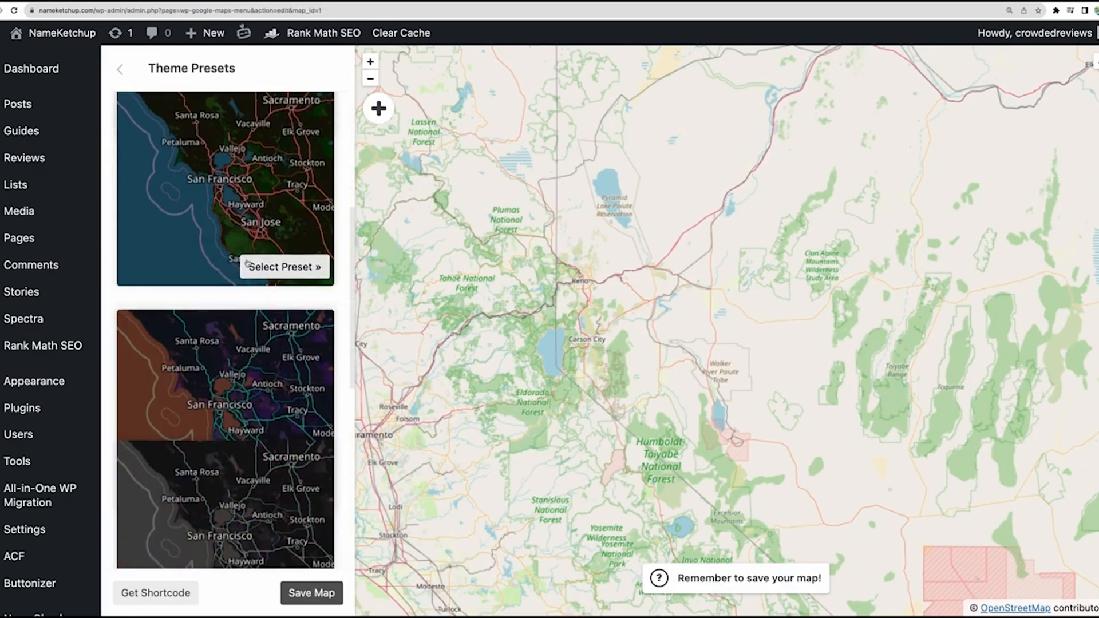
scroll(248, 262, "down", 3)
scroll(248, 274, "down", 3)
scroll(253, 326, "down", 3)
scroll(256, 366, "up", 6)
scroll(256, 365, "up", 1)
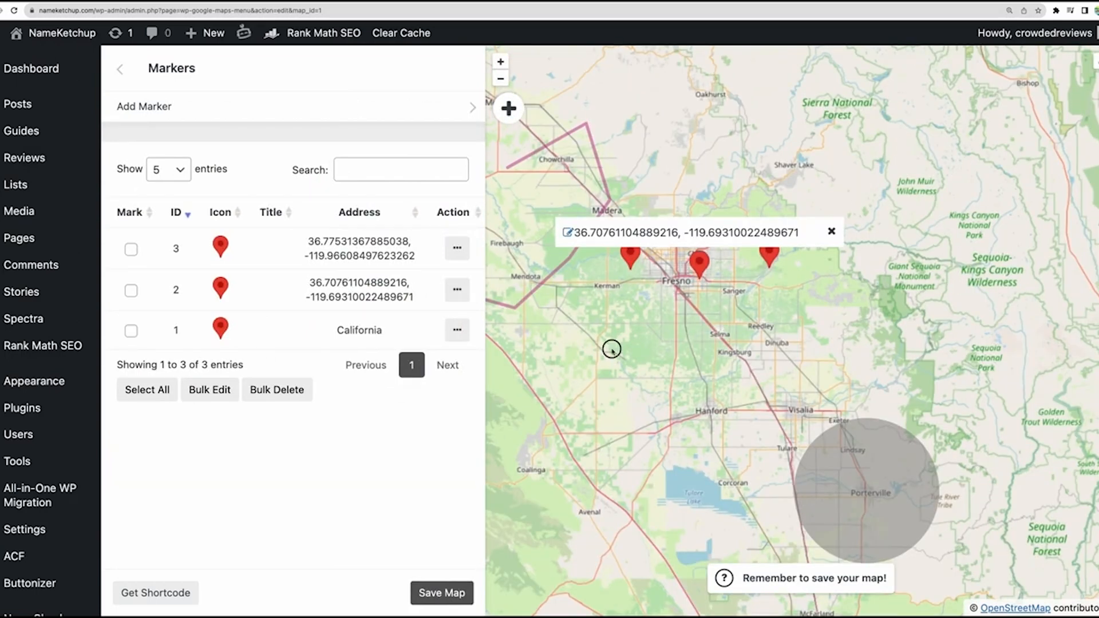
left_click(202, 364)
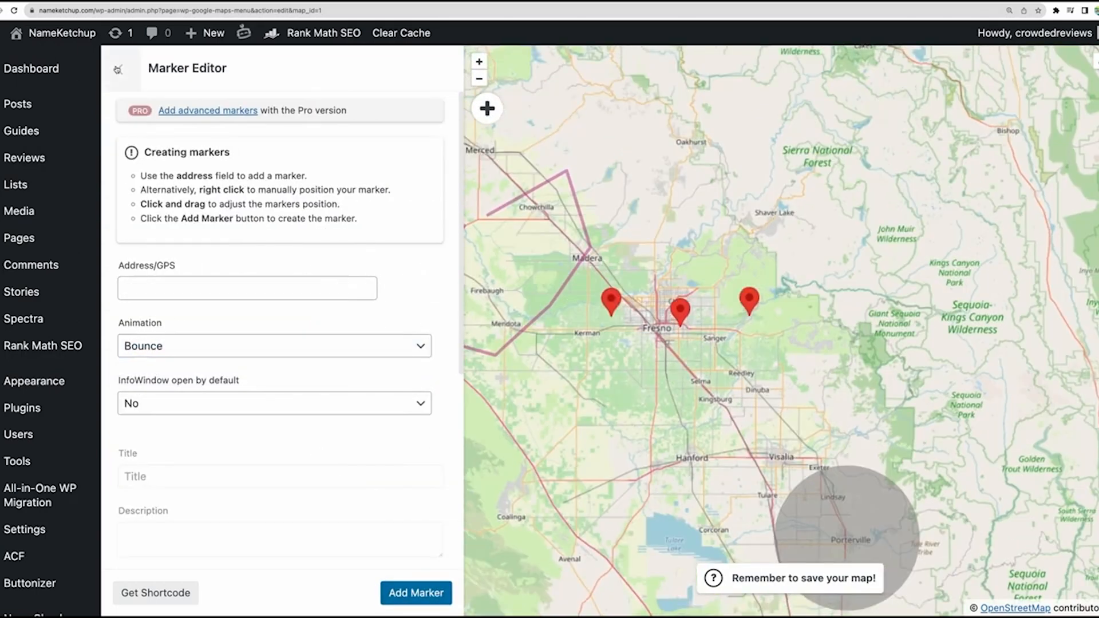
left_click(118, 68)
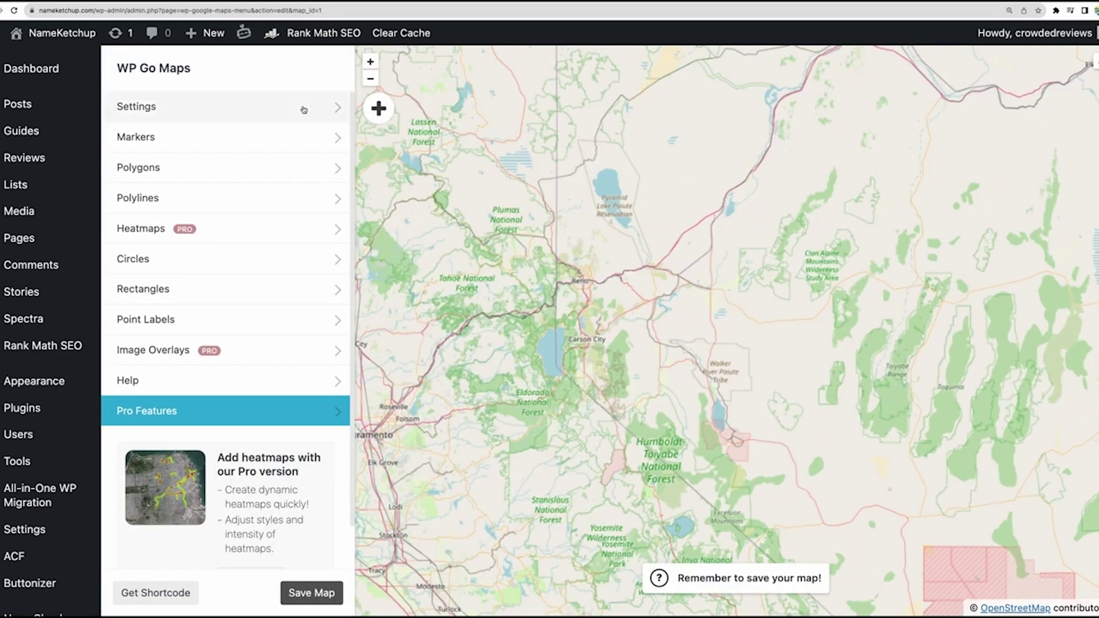
left_click(335, 106)
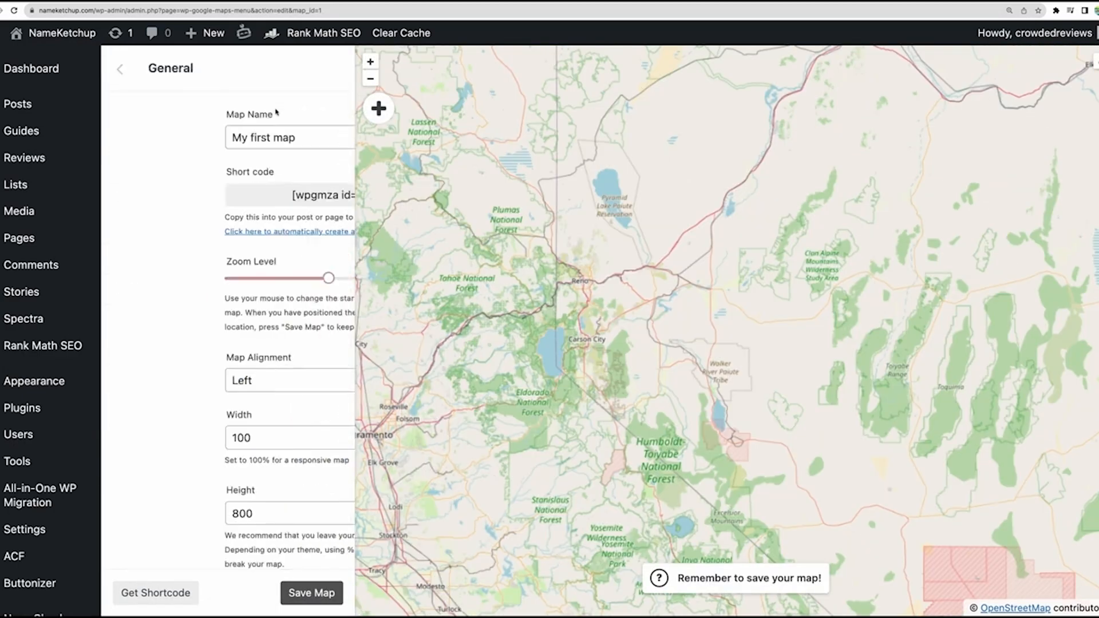
scroll(262, 171, "down", 1)
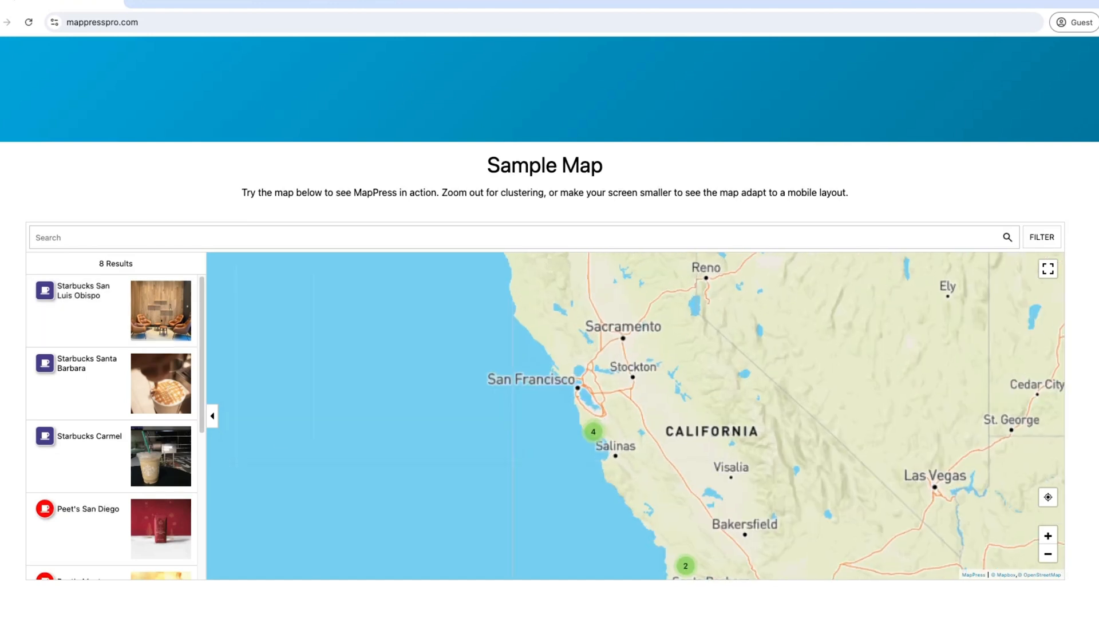
scroll(550, 343, "up", 2)
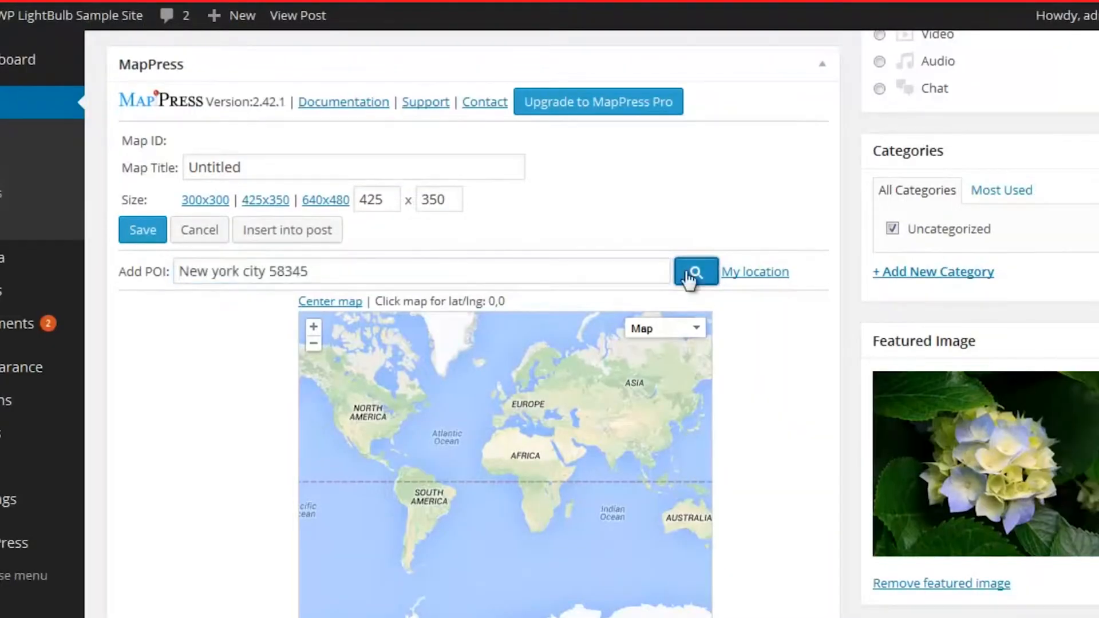
Add the searched address as a POI near Shramik Colony, rename it 'Title' and save.
left_click(692, 274)
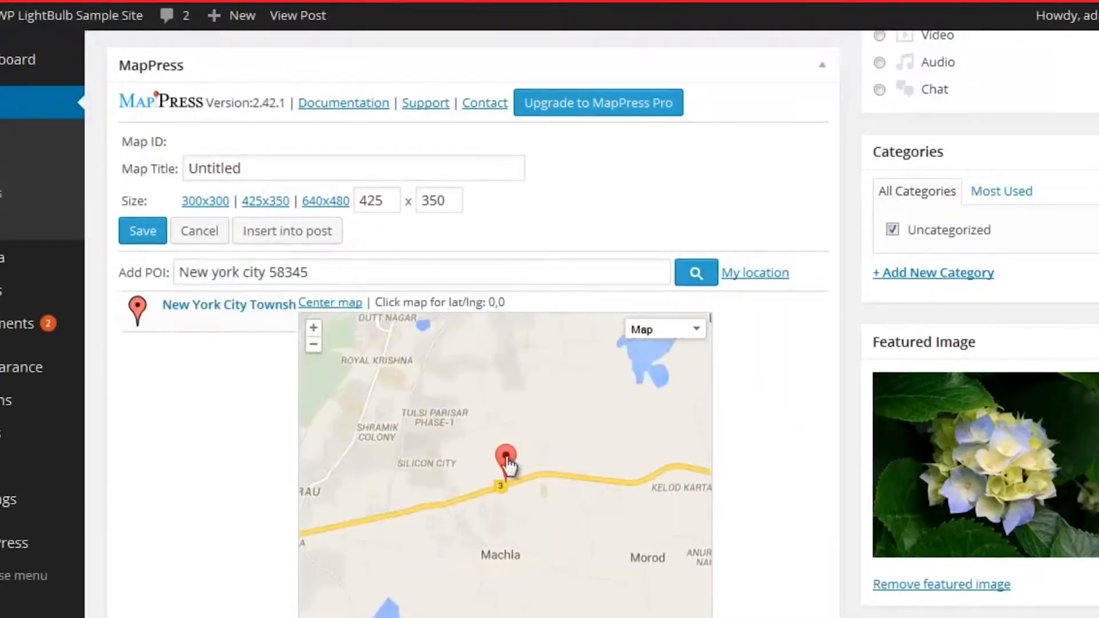
mouse_move(506, 460)
left_mouse_down()
mouse_move(388, 401)
mouse_move(371, 412)
left_mouse_up()
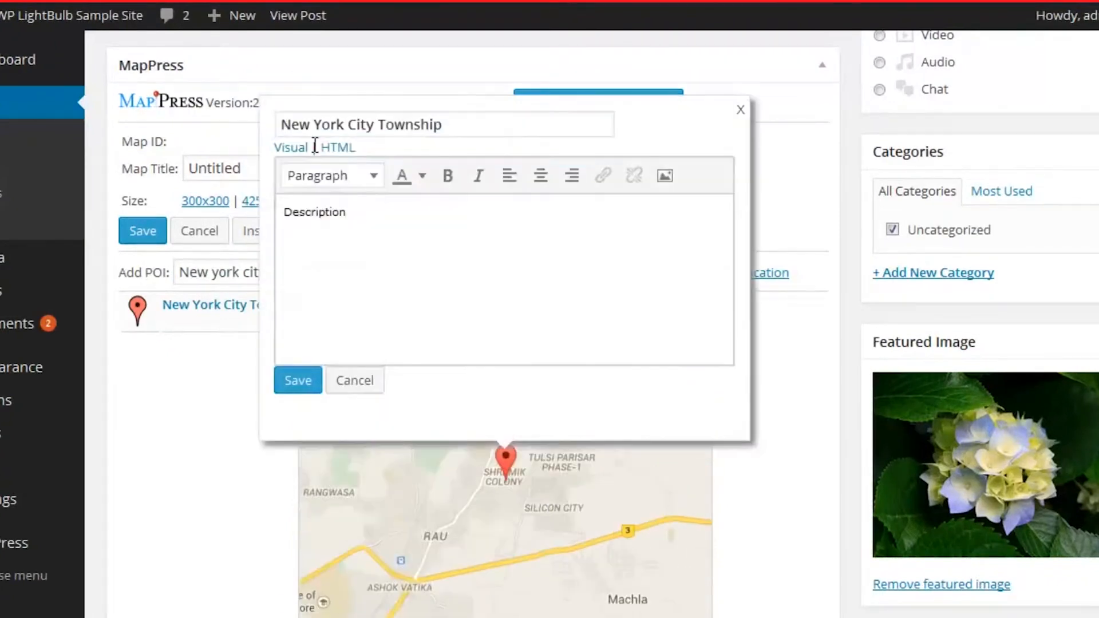
triple_click(360, 124)
type("Title")
left_click(298, 380)
key("ctrl+a")
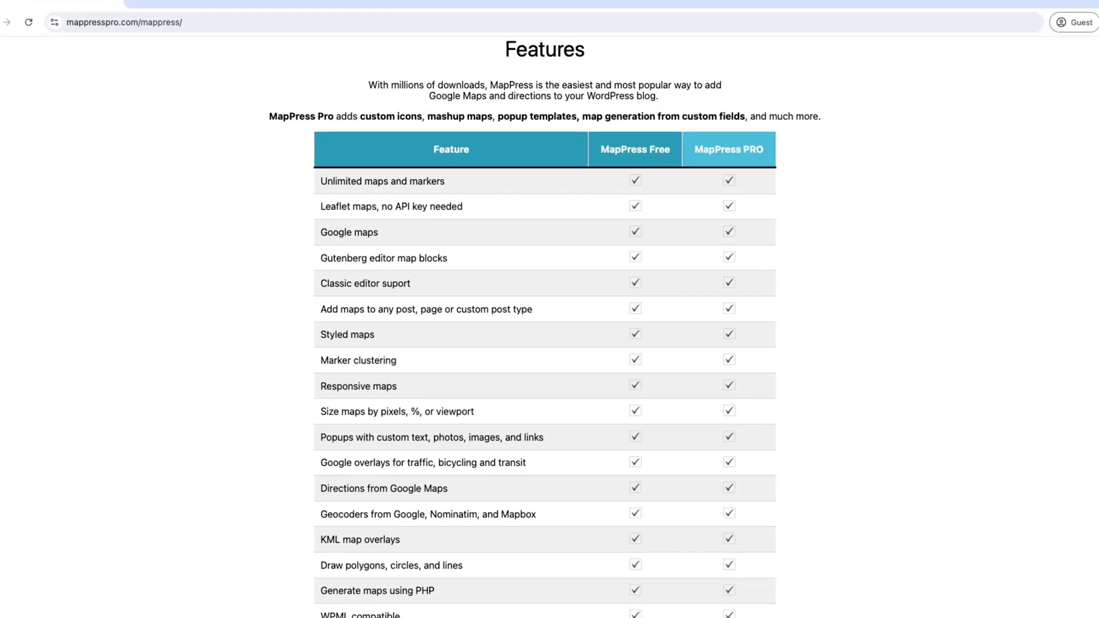
scroll(545, 344, "down", 3)
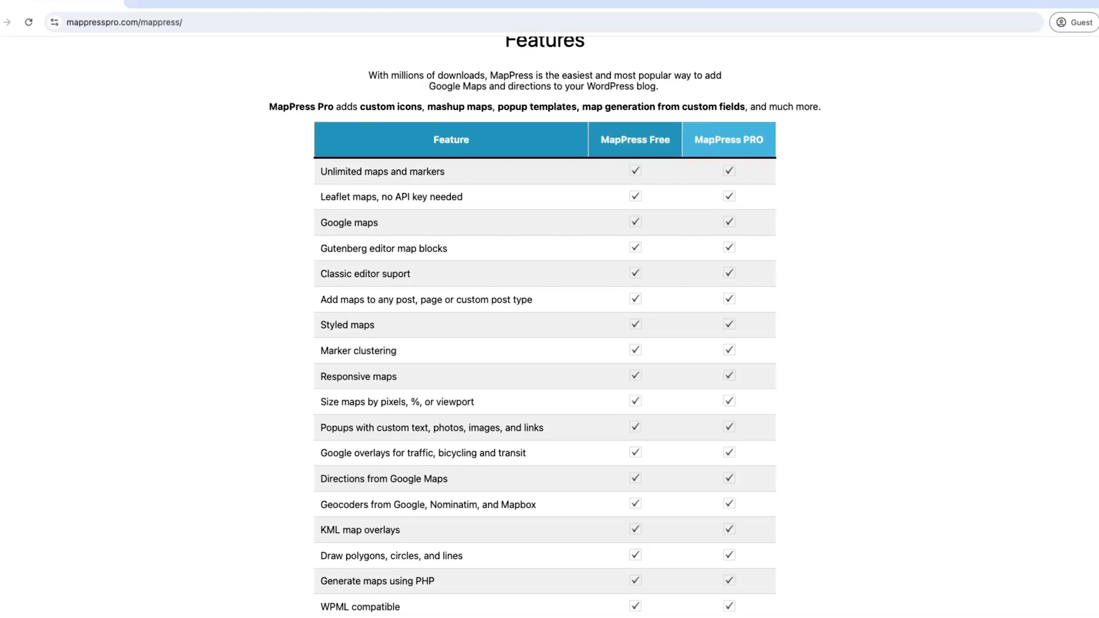
scroll(545, 344, "down", 3)
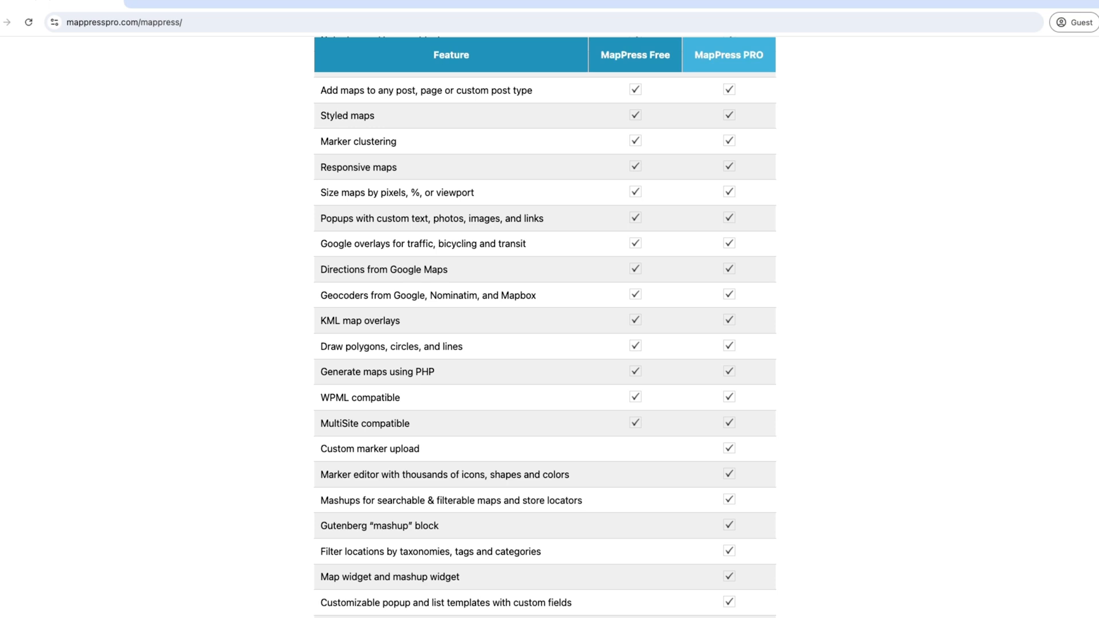
scroll(544, 344, "down", 1)
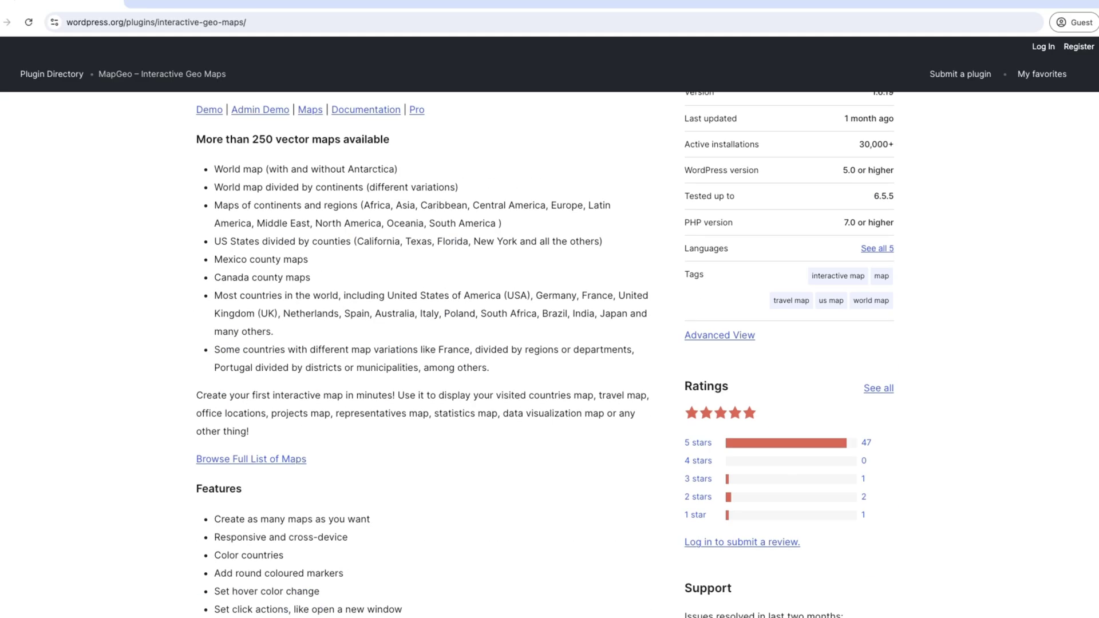
scroll(550, 343, "down", 5)
scroll(550, 343, "down", 3)
scroll(550, 344, "down", 4)
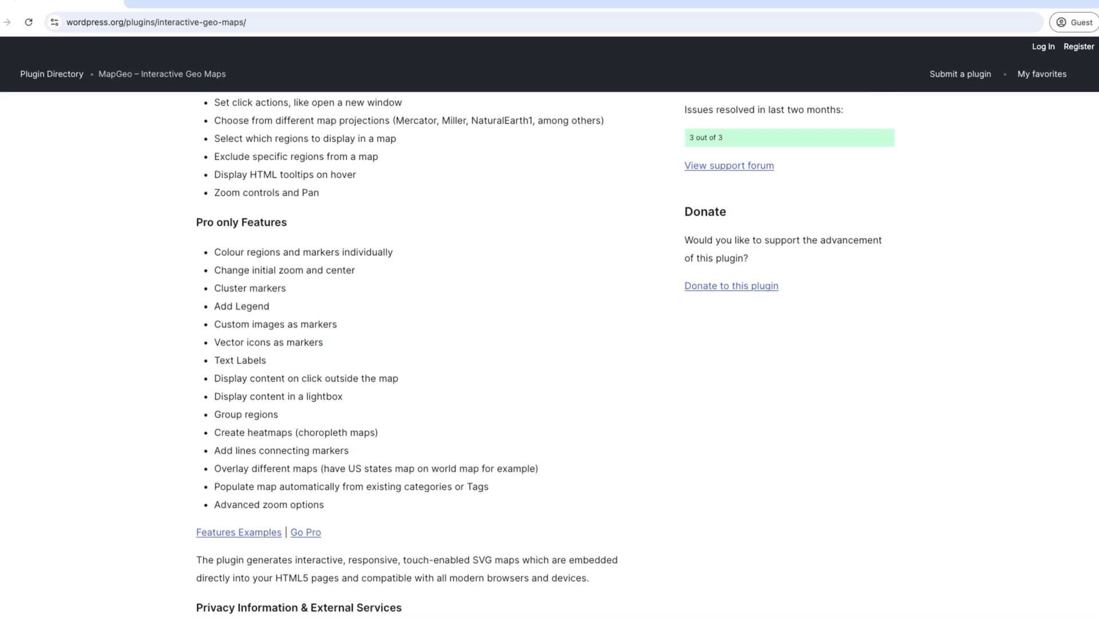
scroll(549, 343, "down", 4)
scroll(549, 344, "down", 5)
scroll(550, 343, "down", 5)
scroll(550, 343, "down", 4)
scroll(550, 344, "down", 3)
scroll(550, 344, "down", 2)
scroll(550, 344, "up", 4)
scroll(549, 344, "up", 8)
scroll(550, 344, "up", 5)
scroll(549, 344, "up", 5)
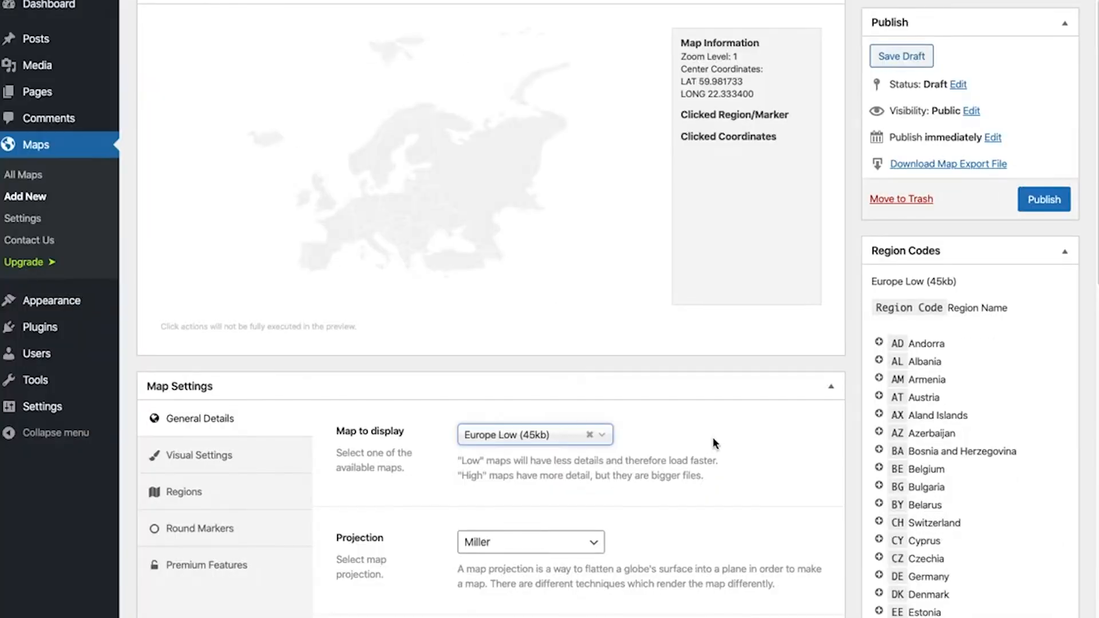
type("USA")
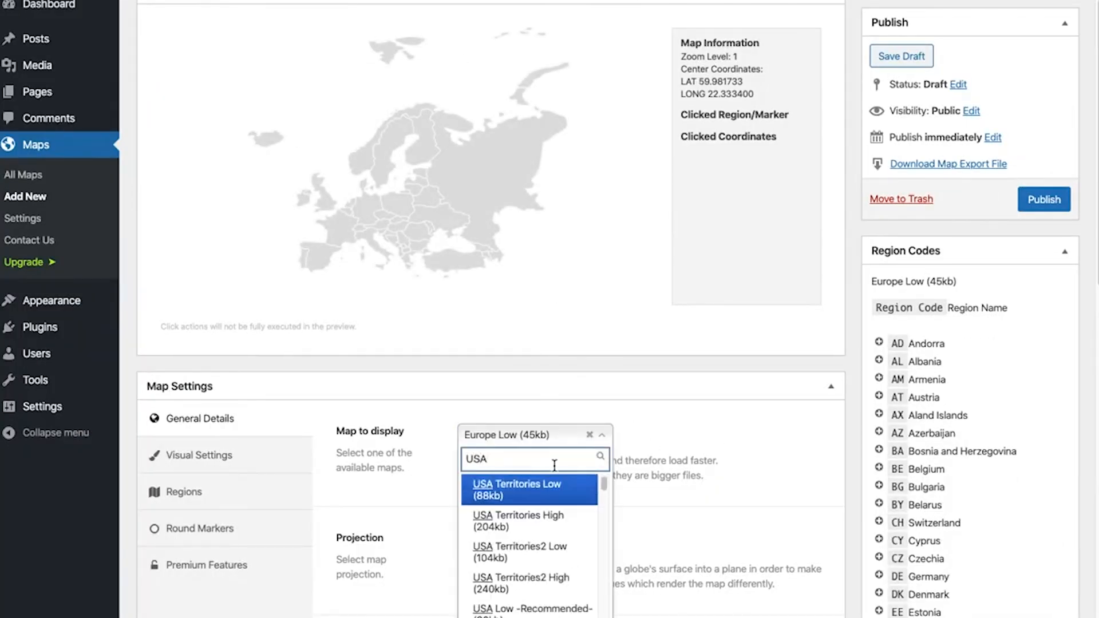
scroll(554, 481, "down", 1)
scroll(530, 532, "down", 2)
scroll(530, 542, "up", 1)
Place a custom marker on France in the map preview, listed as Custom Marker [1].
left_click(532, 569)
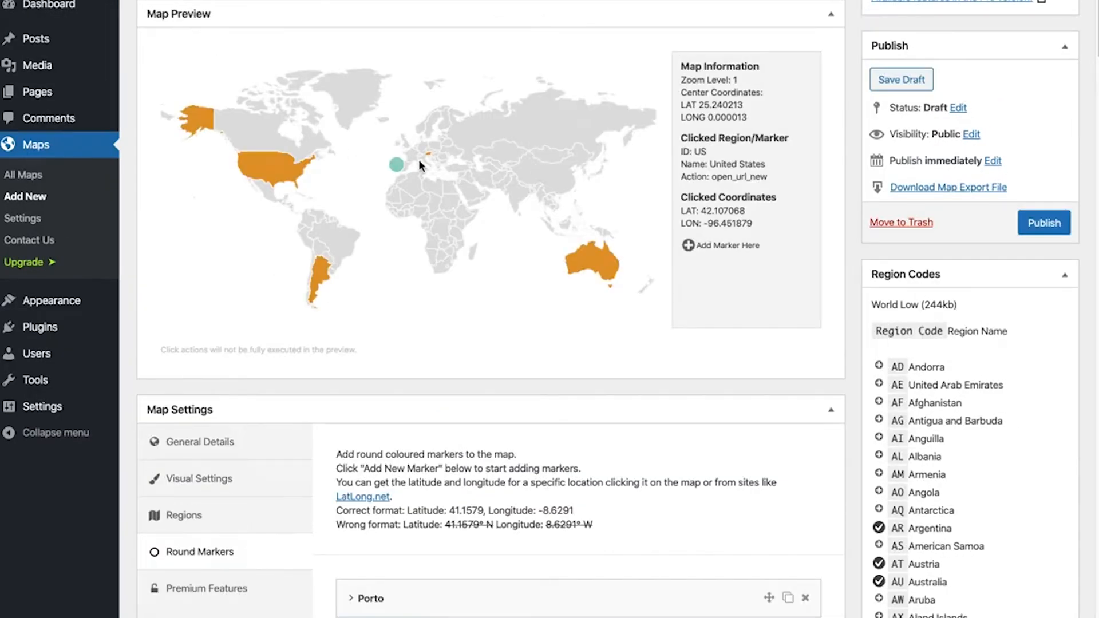
left_click(412, 157)
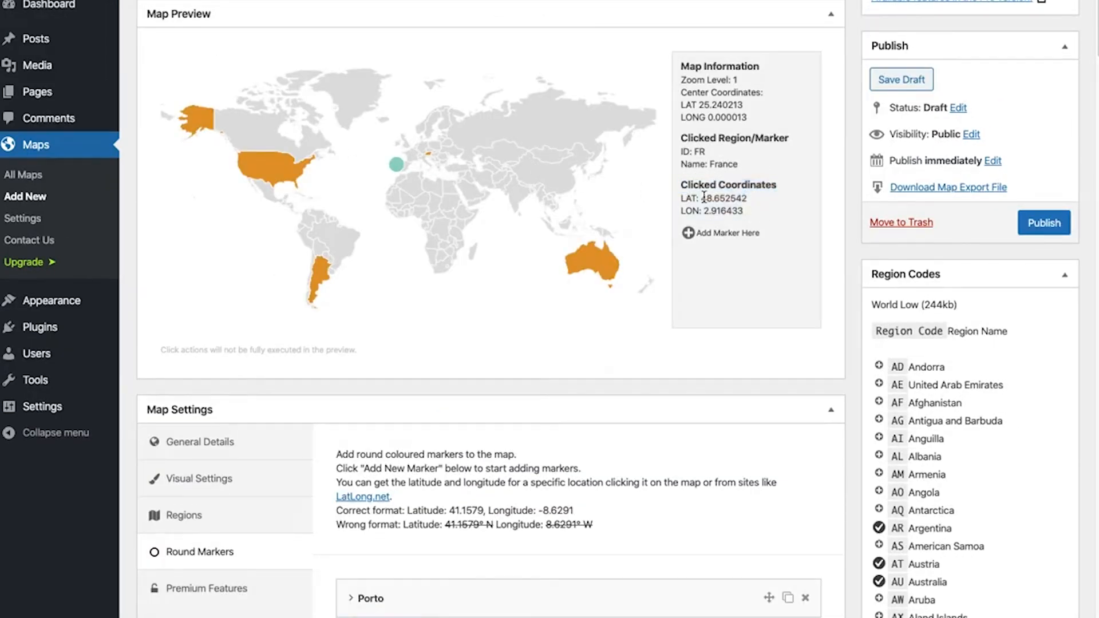
scroll(733, 207, "down", 3)
scroll(733, 207, "up", 1)
left_click(724, 155)
scroll(727, 175, "up", 1)
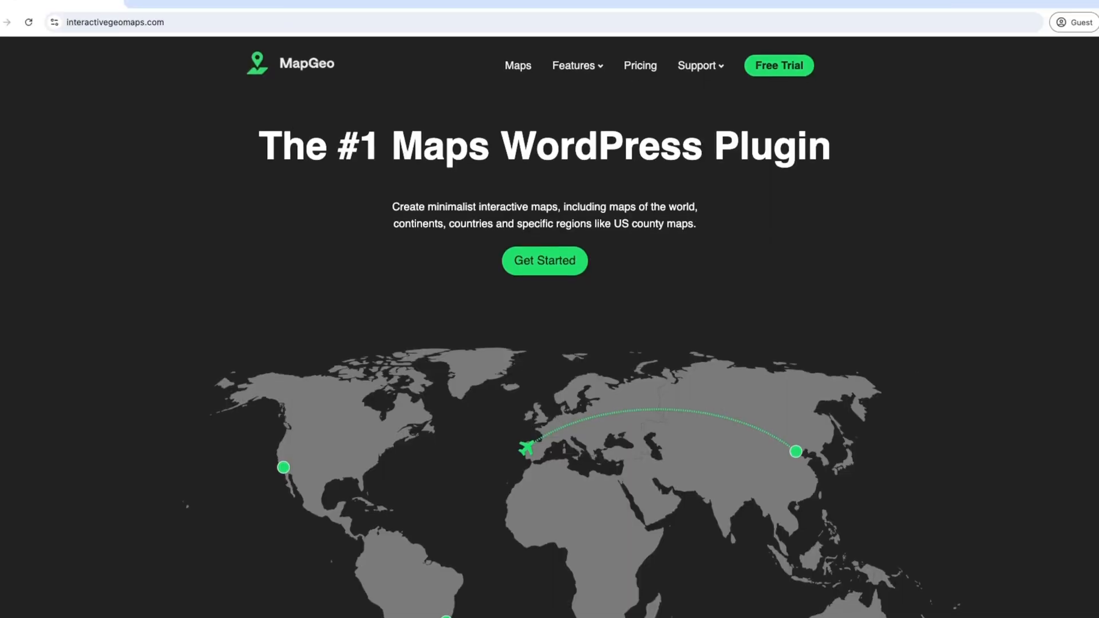
scroll(550, 344, "down", 1)
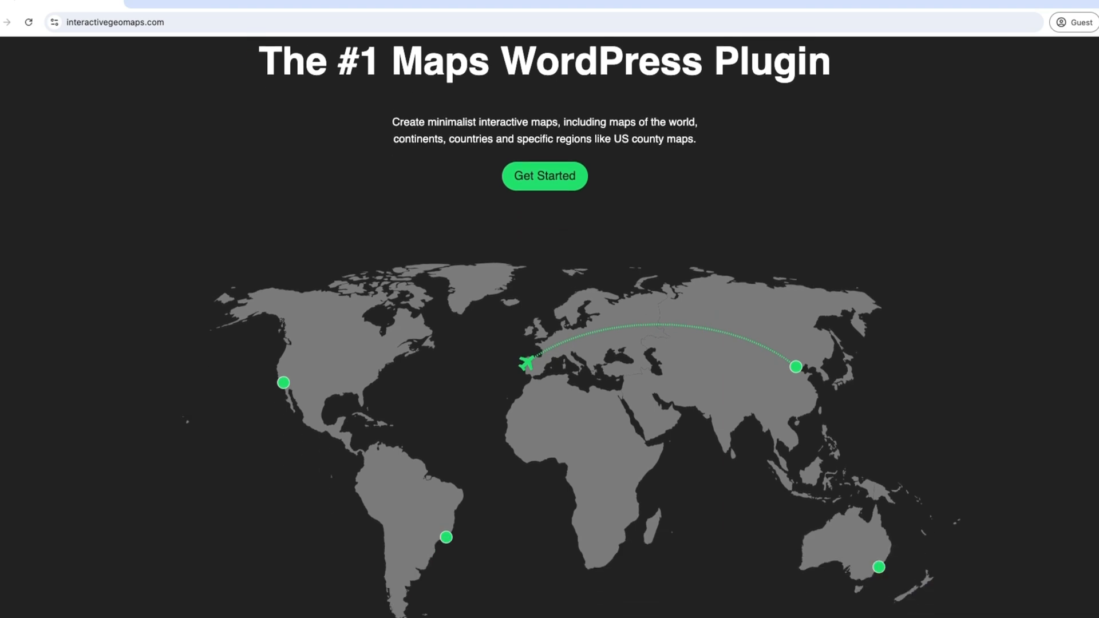
scroll(551, 343, "down", 5)
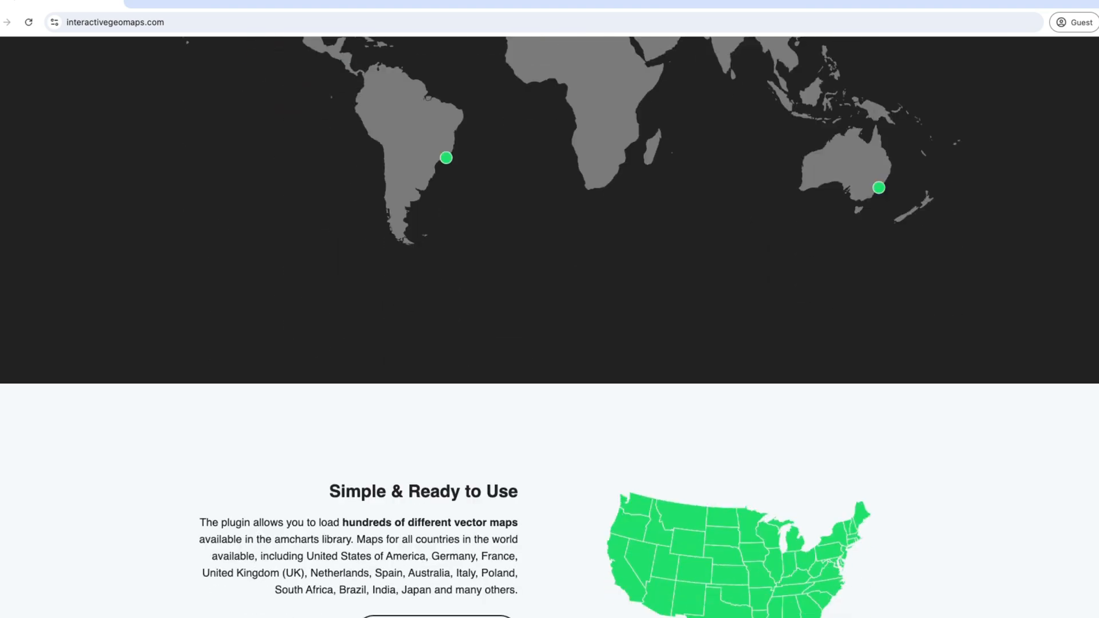
scroll(550, 343, "down", 3)
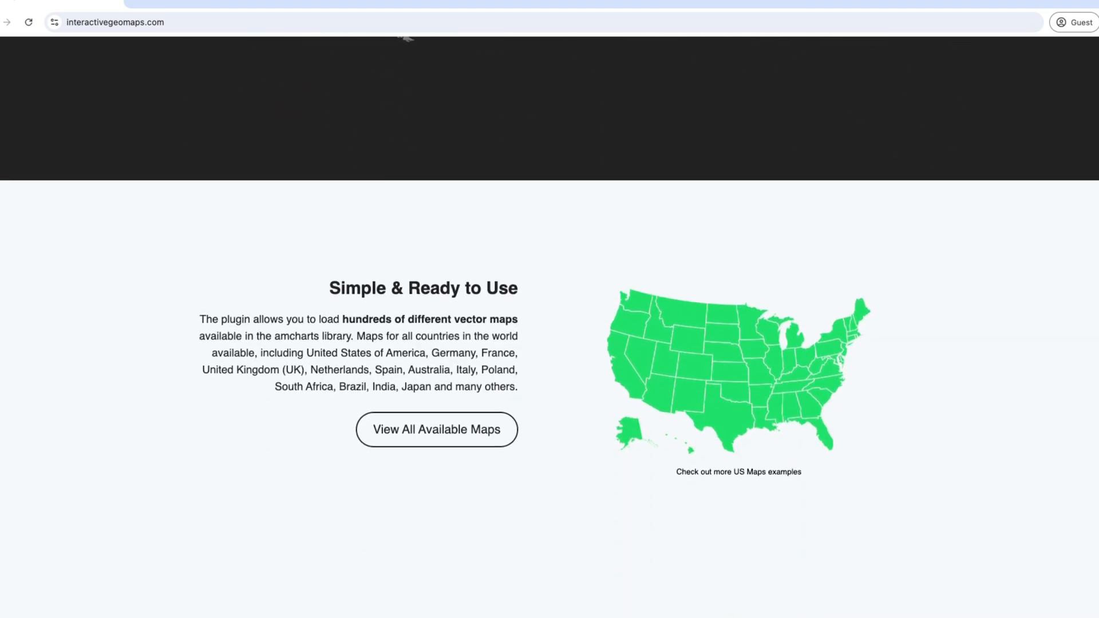
scroll(550, 344, "down", 2)
scroll(550, 343, "down", 1)
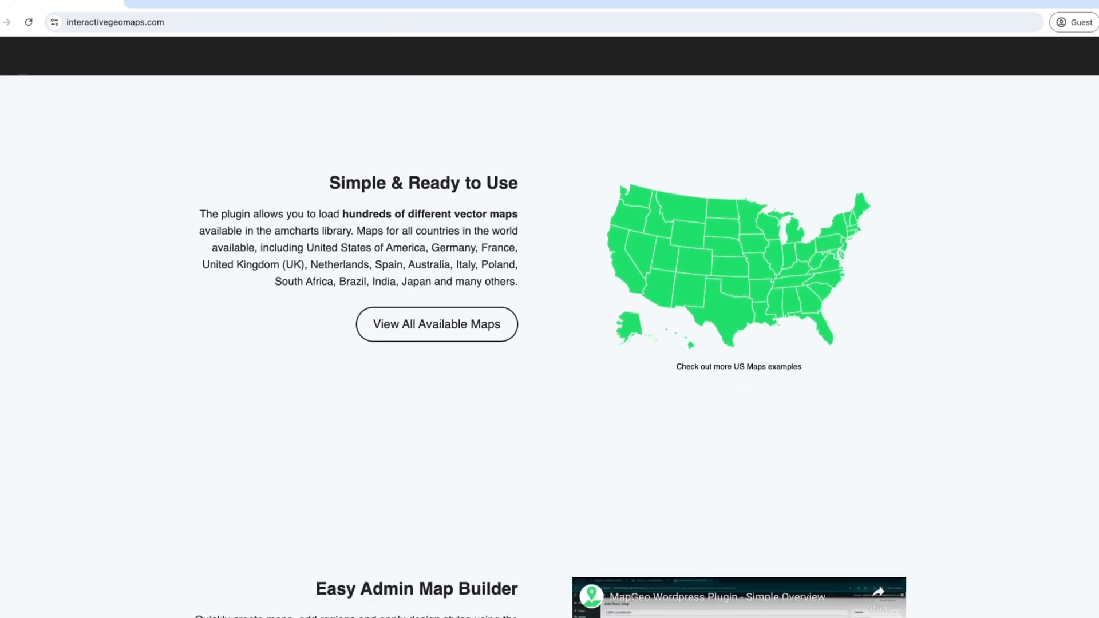
scroll(550, 344, "down", 2)
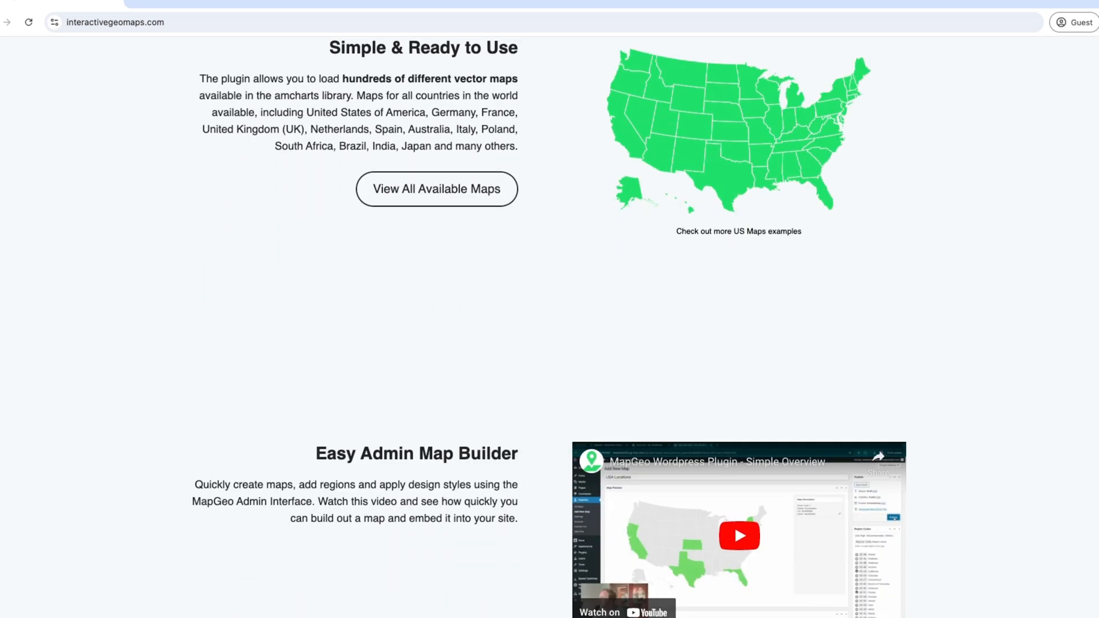
scroll(549, 344, "down", 1)
scroll(550, 343, "down", 1)
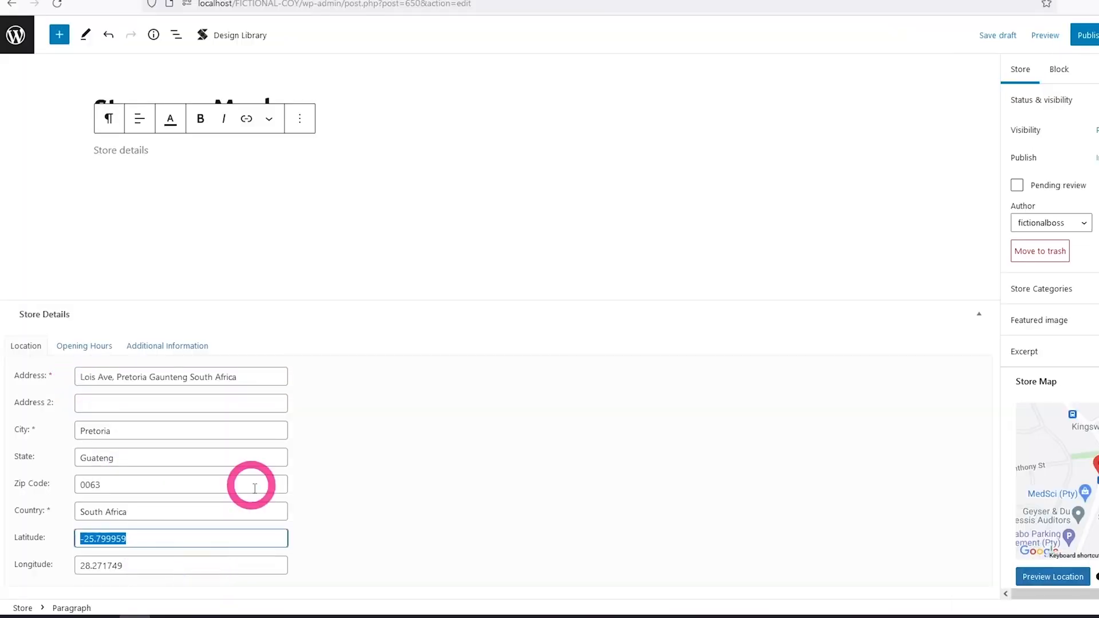
Preview the store's location, review its opening hours and publish the store entry.
left_click(1055, 578)
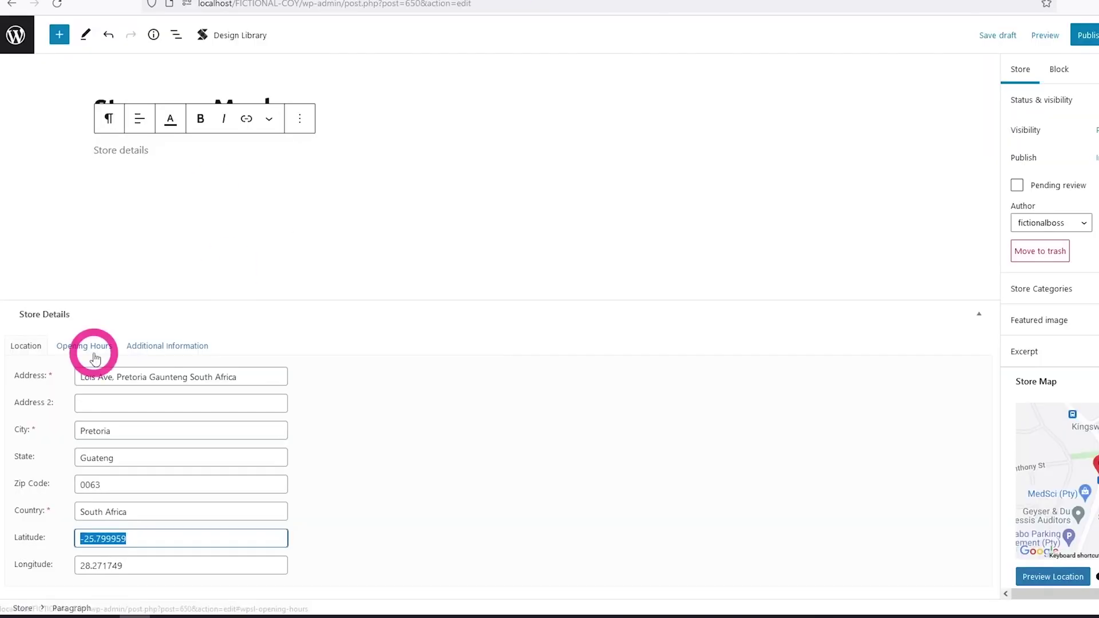
left_click(94, 345)
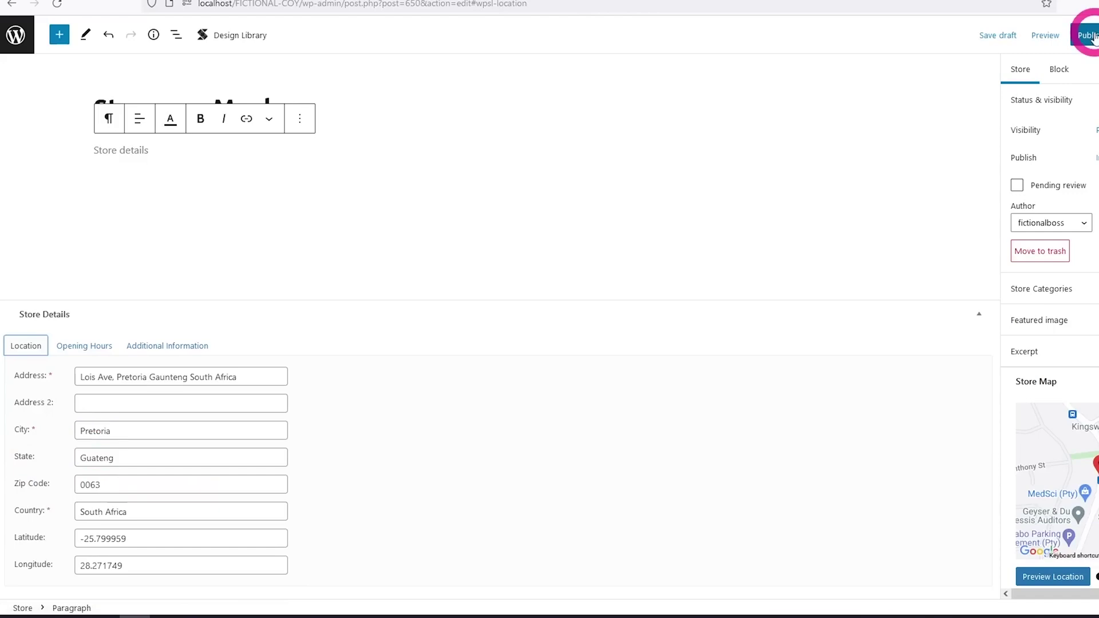
left_click(1090, 36)
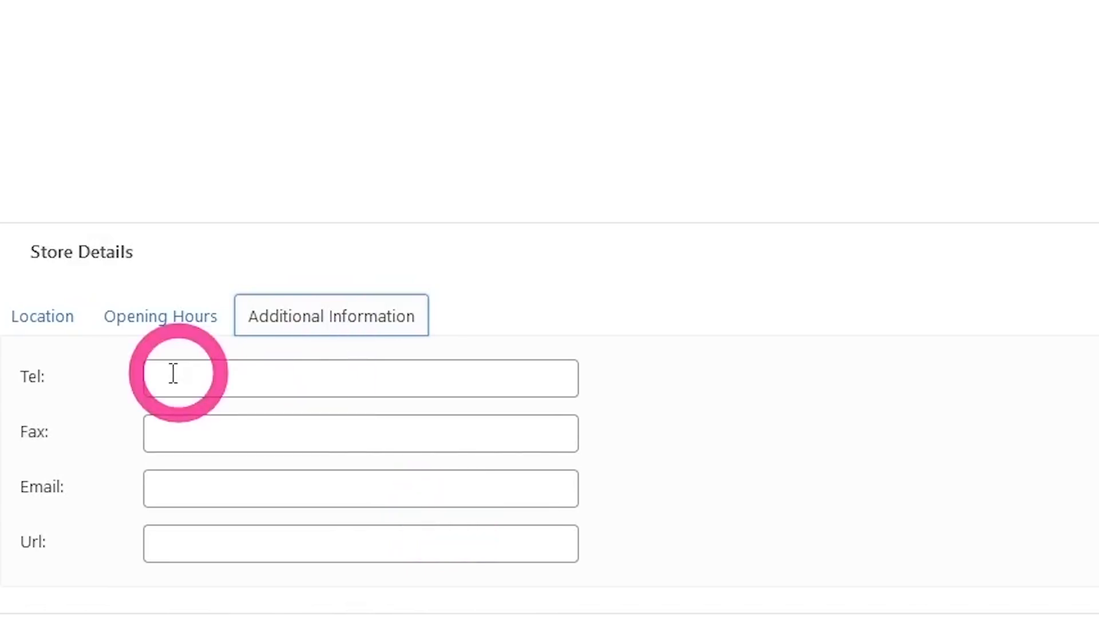
left_click(43, 316)
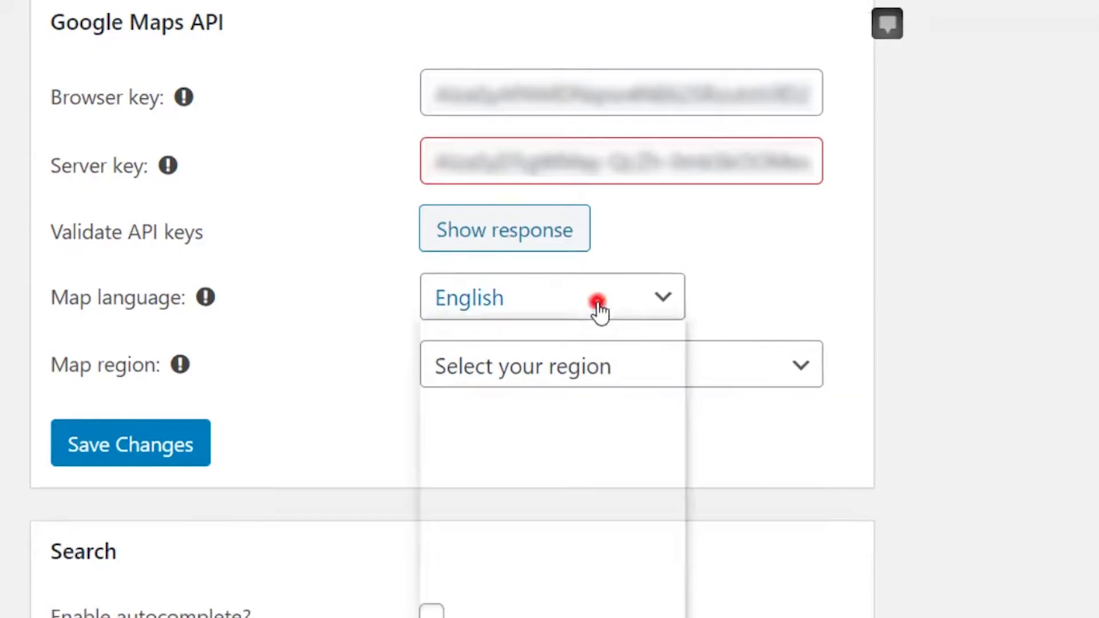
Set the Google Maps API map language to English and map region to India.
left_click(598, 299)
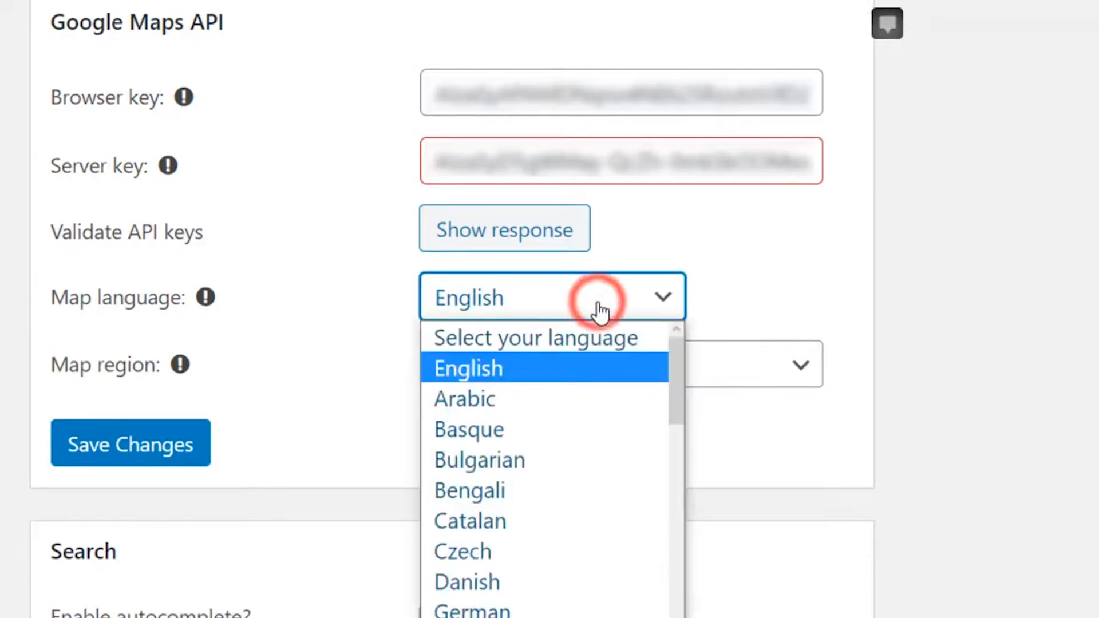
left_click(542, 368)
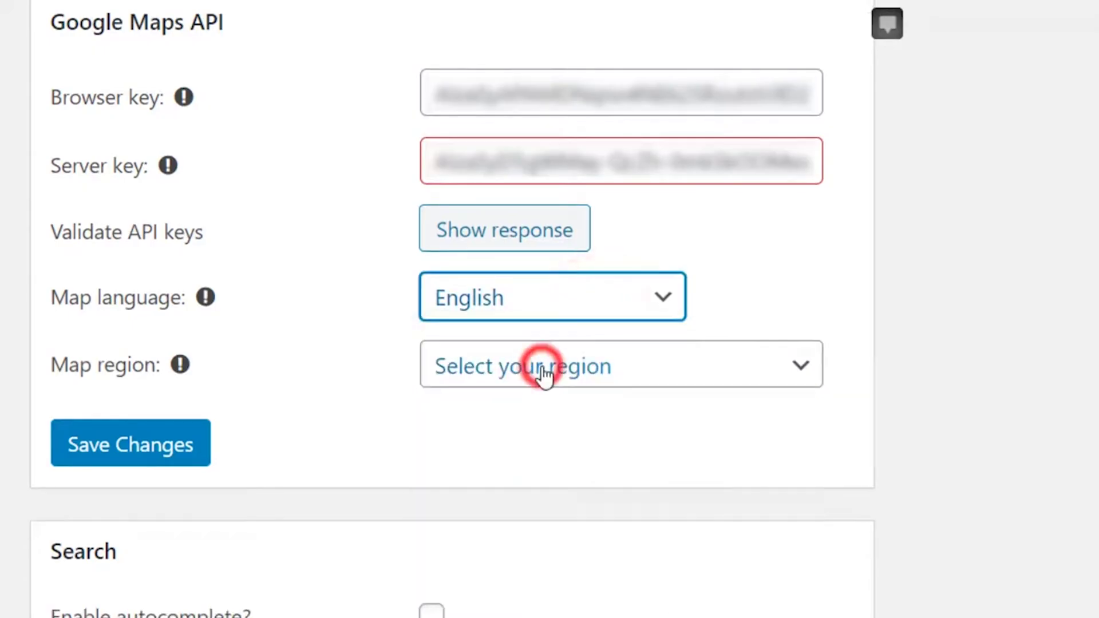
left_click(665, 365)
scroll(661, 284, "down", 5)
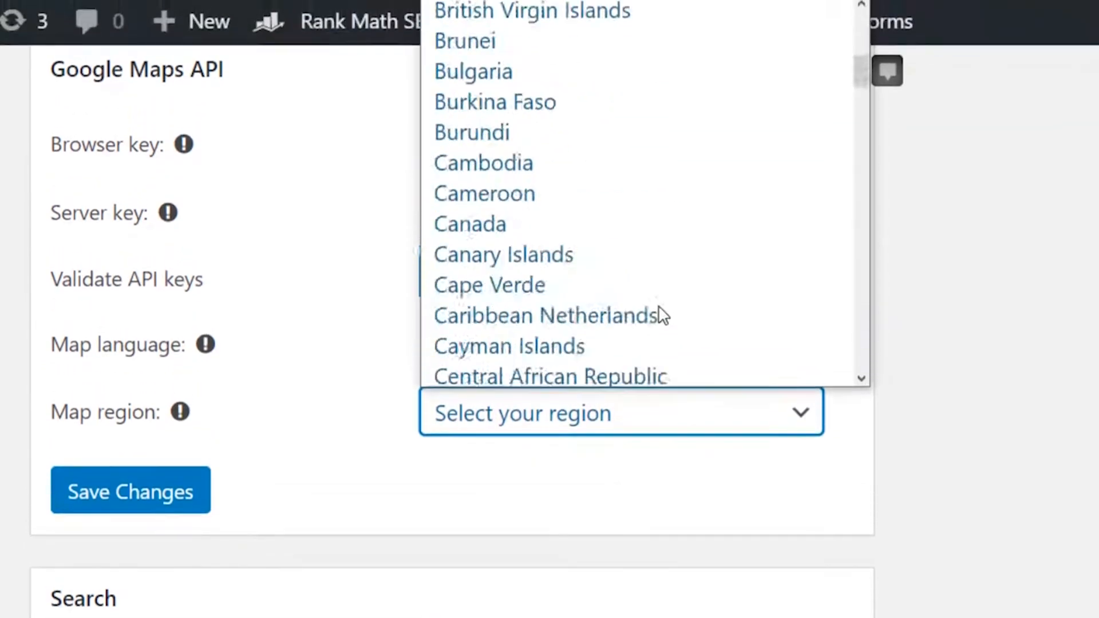
scroll(662, 284, "down", 5)
key("i")
key("Down")
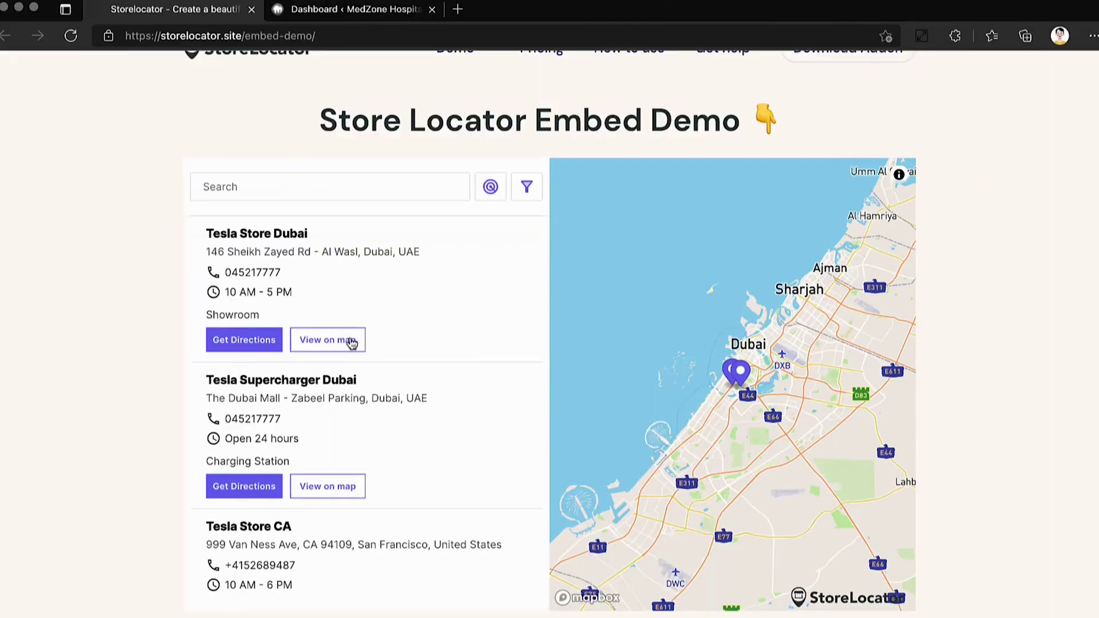
Jump the map to Tesla Store Dubai, Tesla Supercharger Dubai and the next store's pins.
left_click(351, 342)
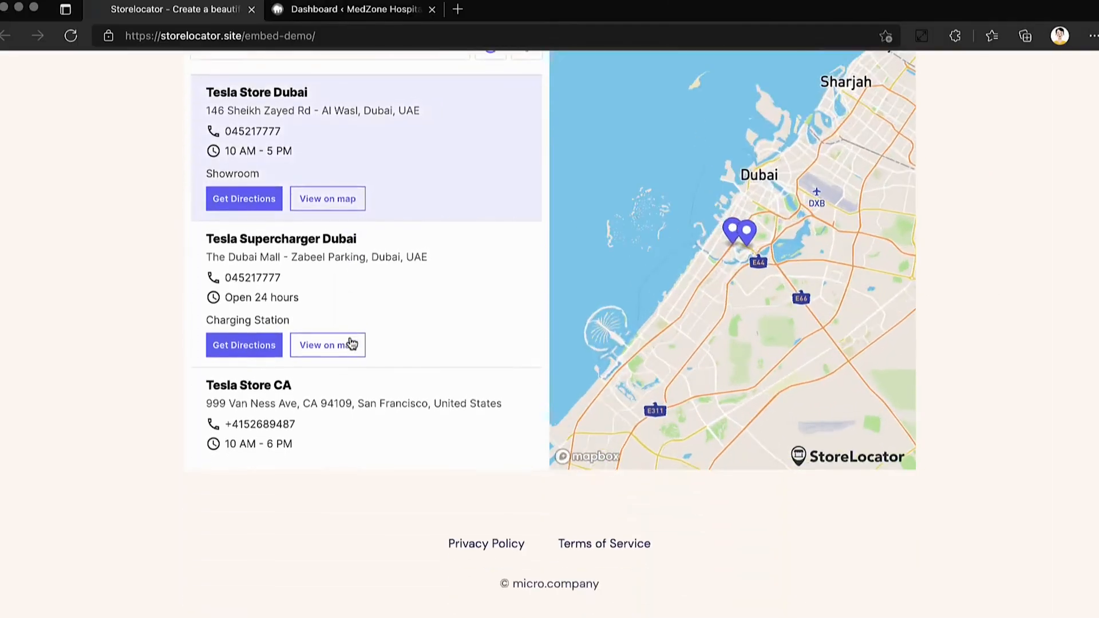
left_click(349, 341)
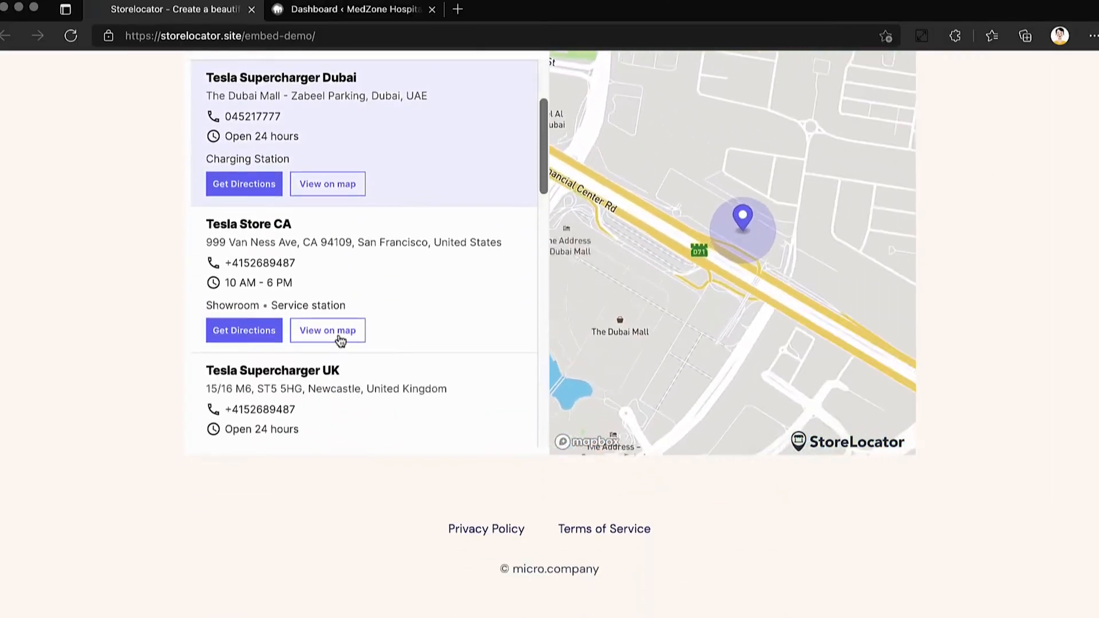
left_click(340, 337)
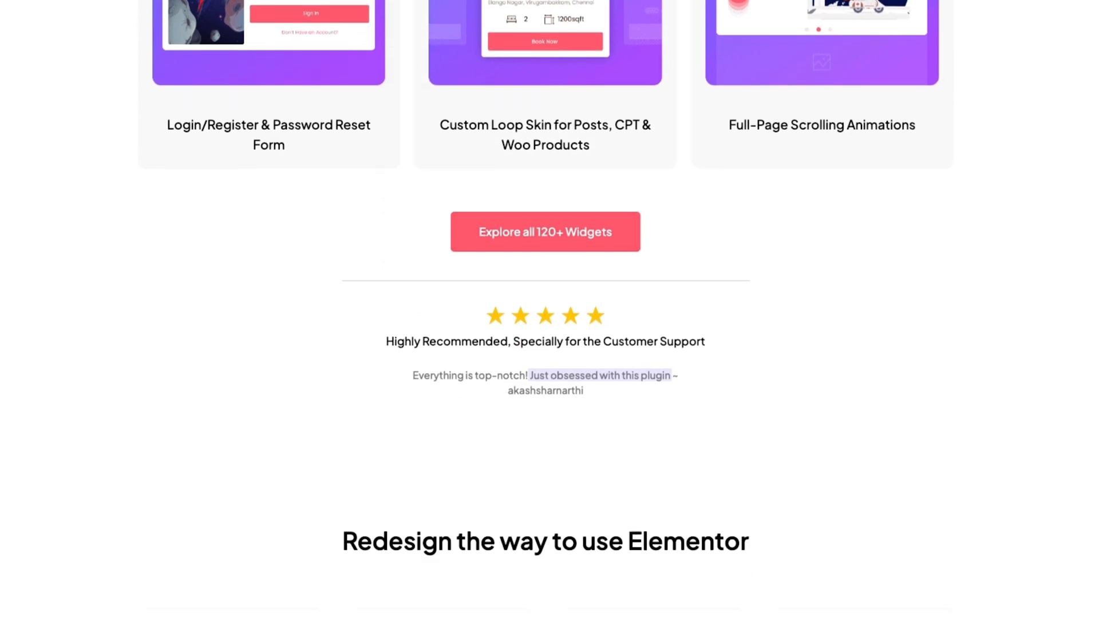
Explore the full 120+ widgets library and show lifetime prices for the plans.
left_click(545, 232)
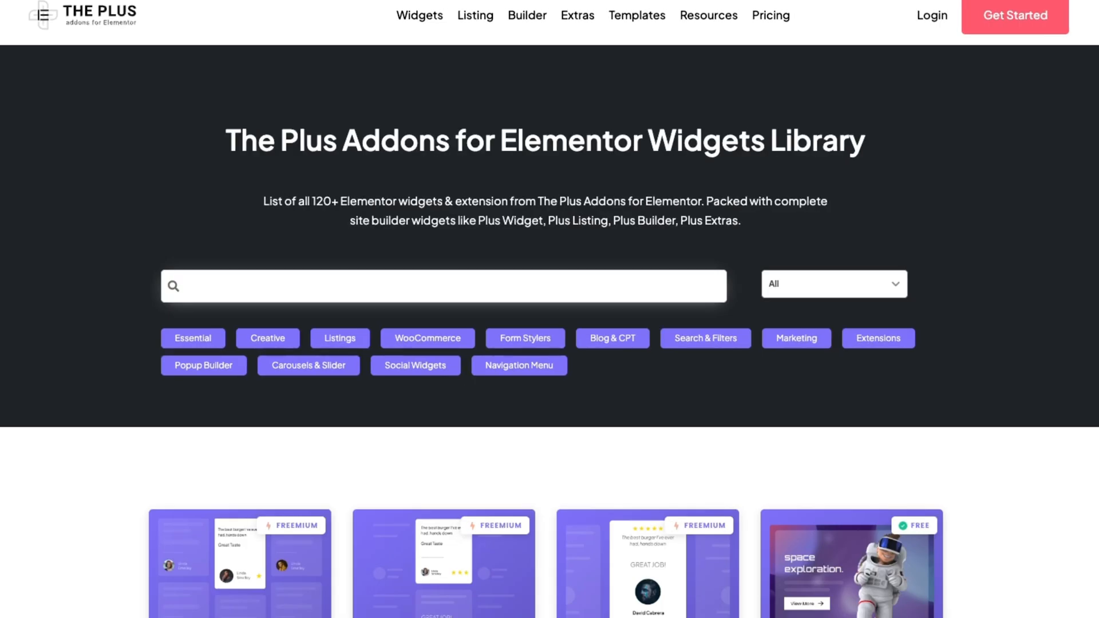
scroll(550, 344, "down", 5)
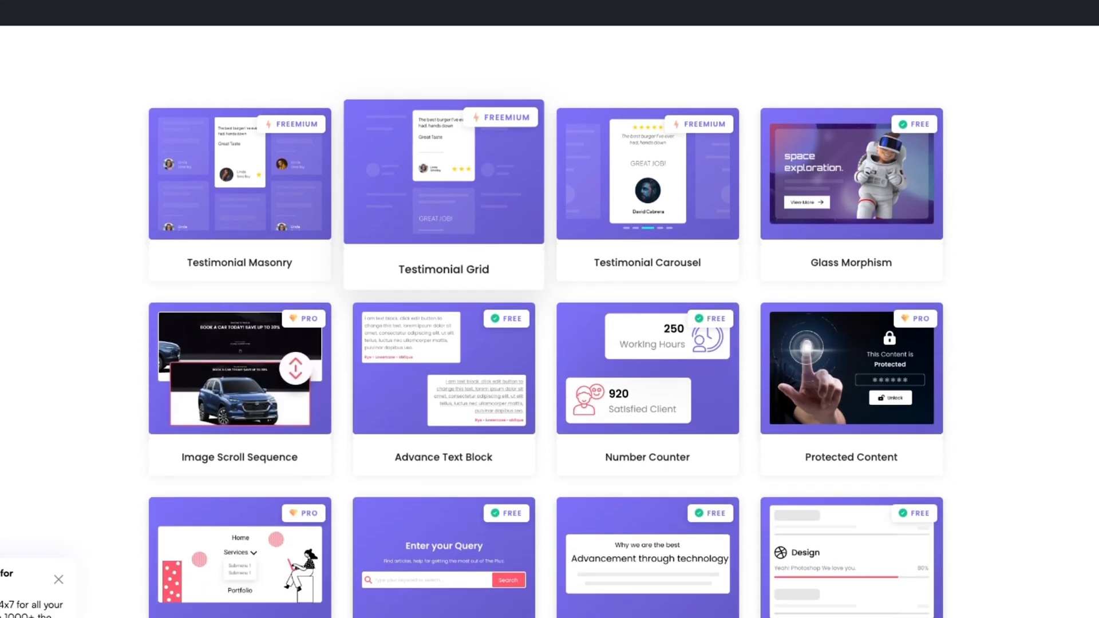
scroll(550, 344, "down", 8)
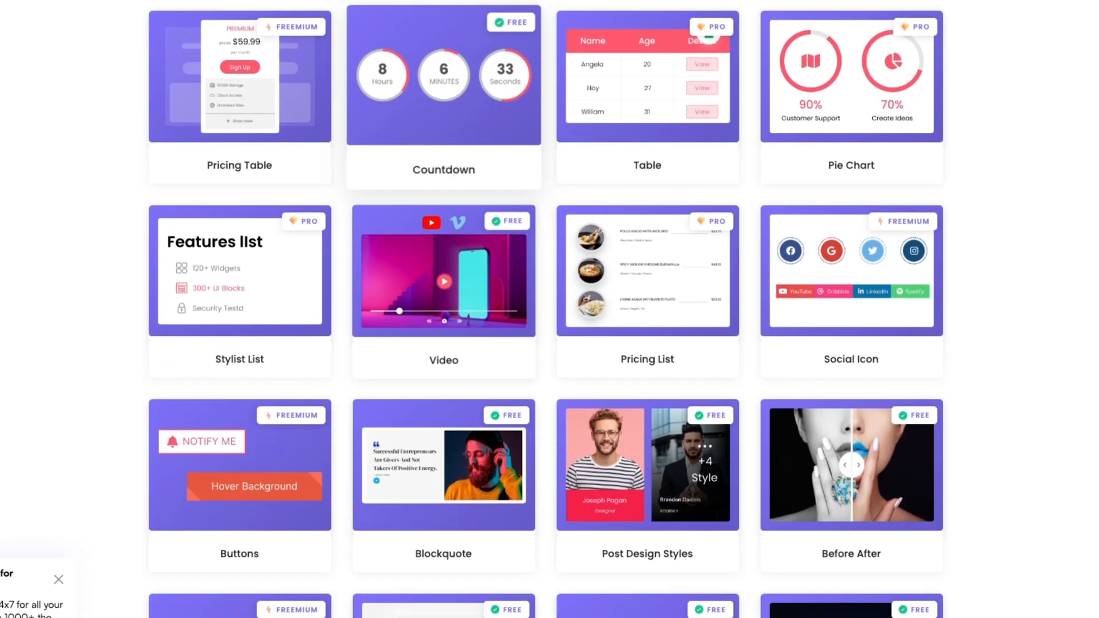
scroll(550, 344, "down", 3)
scroll(549, 344, "down", 3)
scroll(550, 344, "down", 3)
scroll(549, 344, "down", 3)
scroll(550, 343, "down", 3)
scroll(550, 344, "down", 3)
scroll(550, 343, "down", 10)
scroll(549, 343, "down", 2)
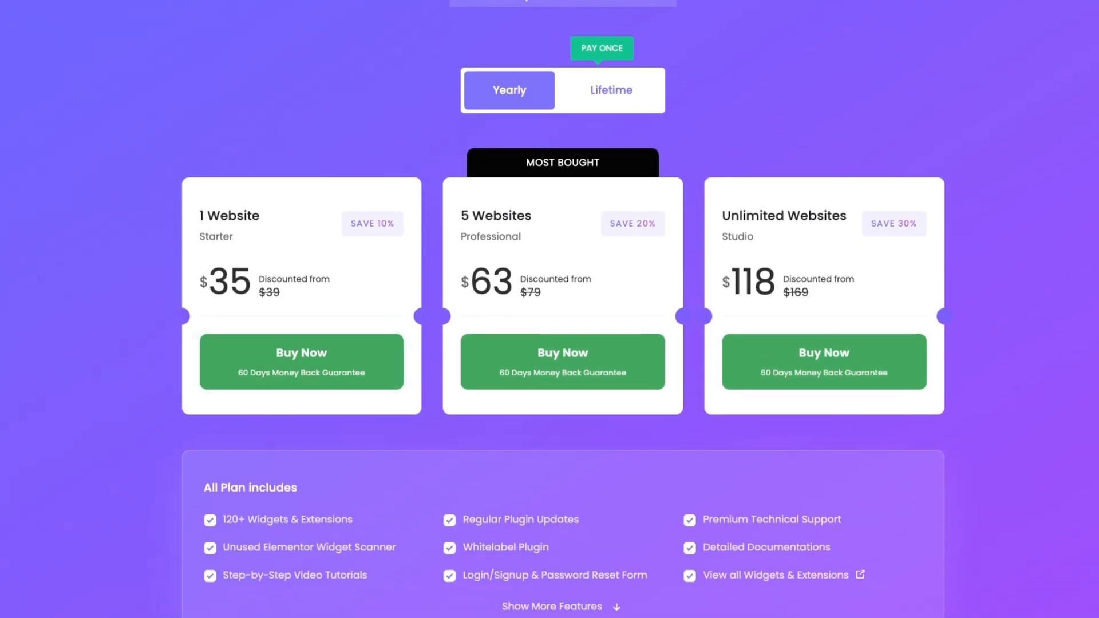
scroll(550, 344, "down", 1)
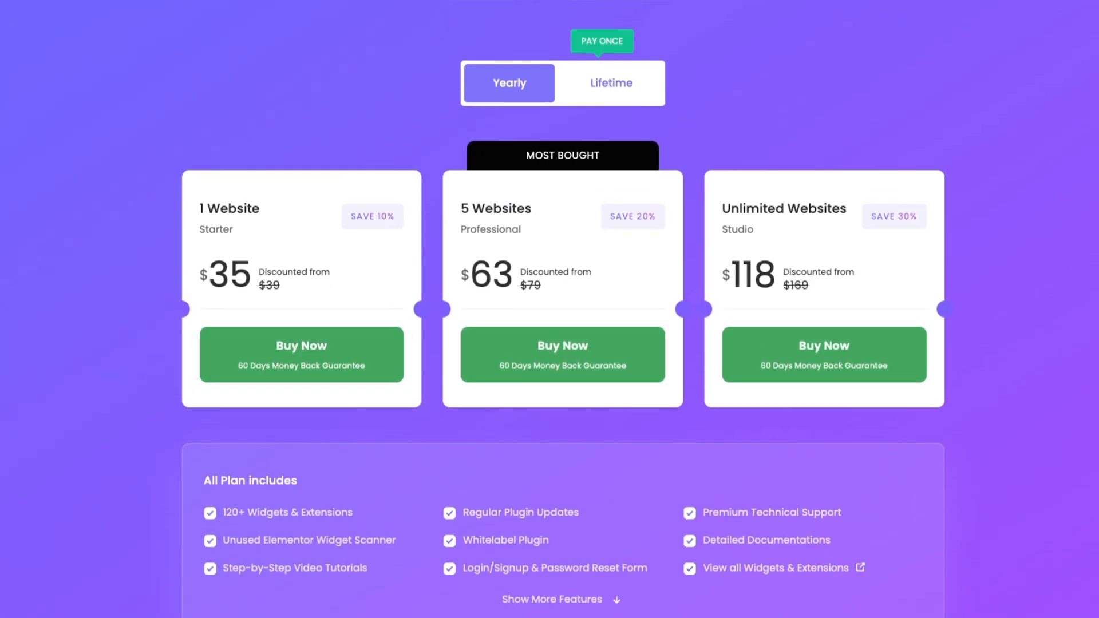
scroll(550, 343, "down", 1)
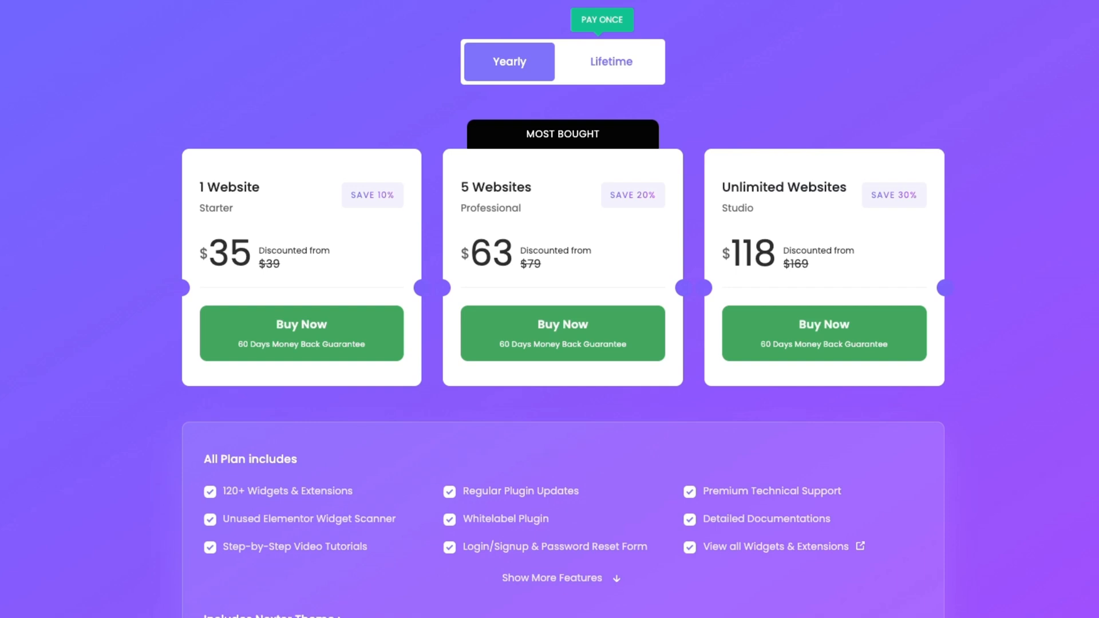
left_click(612, 61)
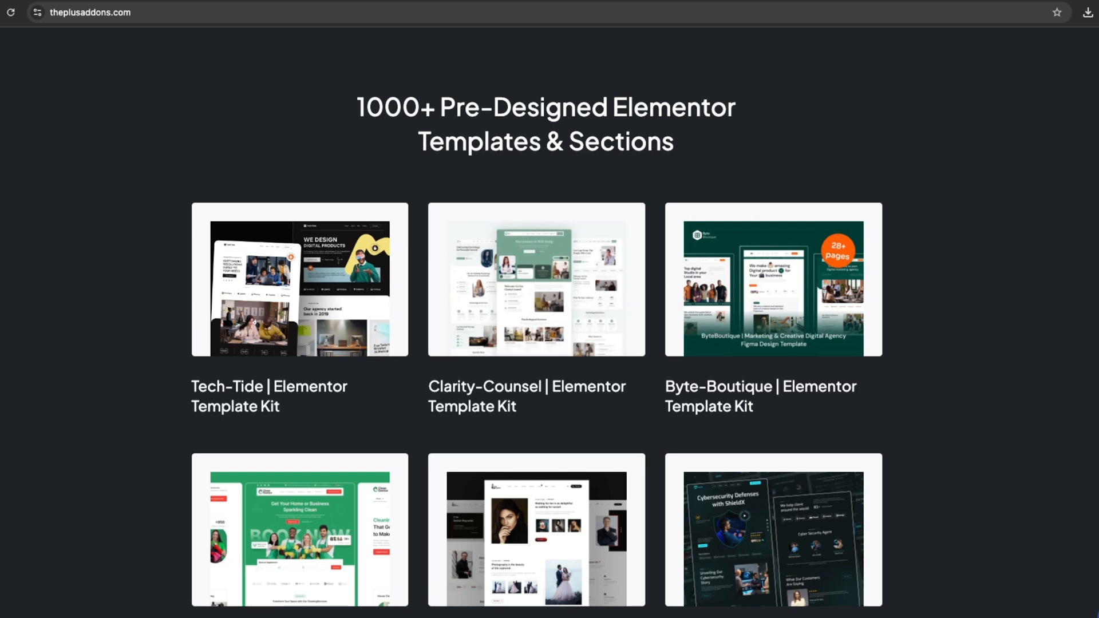
scroll(551, 343, "down", 3)
scroll(550, 343, "down", 3)
scroll(549, 344, "down", 3)
scroll(549, 344, "down", 3)
scroll(550, 344, "down", 3)
scroll(549, 344, "down", 1)
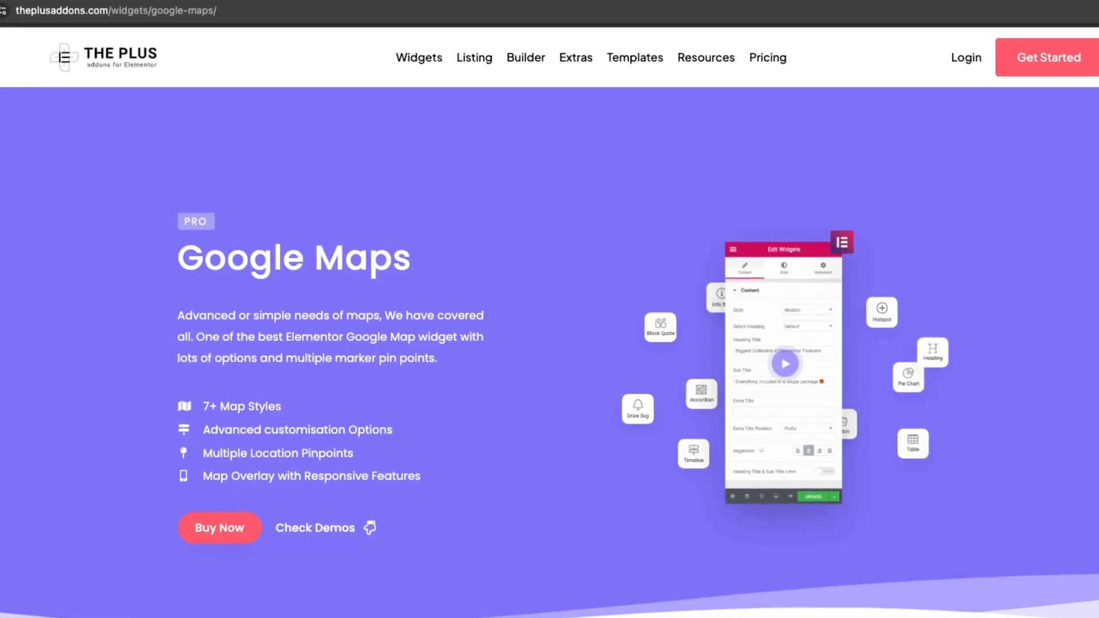
scroll(550, 343, "down", 8)
scroll(551, 344, "down", 5)
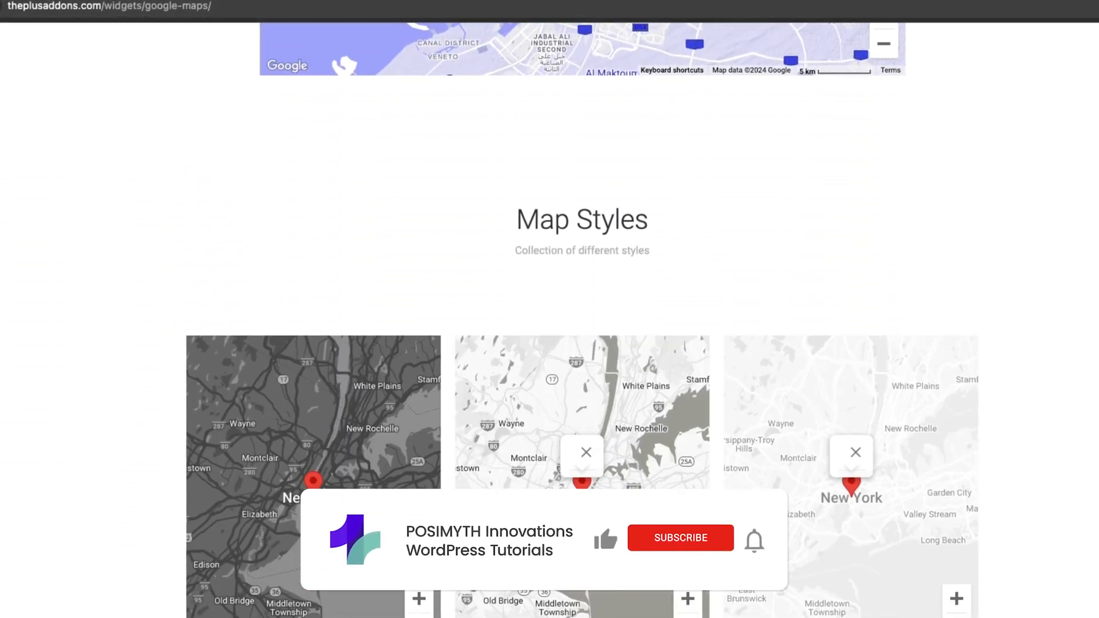
scroll(550, 343, "down", 5)
scroll(551, 344, "down", 5)
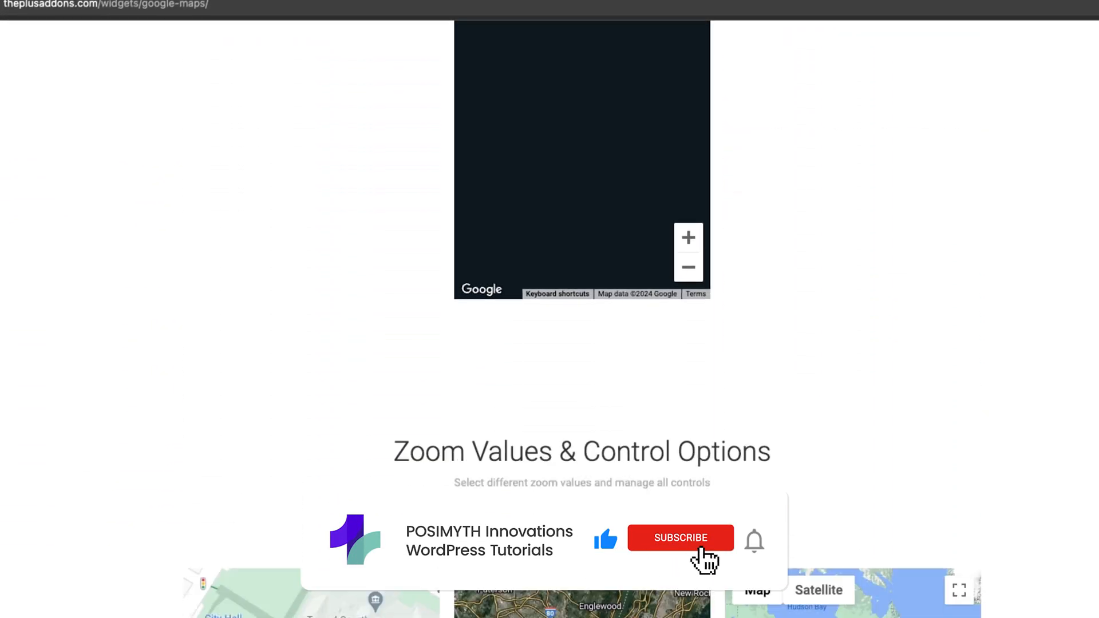
scroll(549, 344, "down", 5)
scroll(551, 344, "down", 5)
scroll(549, 344, "down", 5)
scroll(550, 344, "down", 5)
scroll(550, 344, "down", 5)
scroll(550, 344, "down", 5)
scroll(550, 343, "down", 5)
scroll(550, 344, "down", 5)
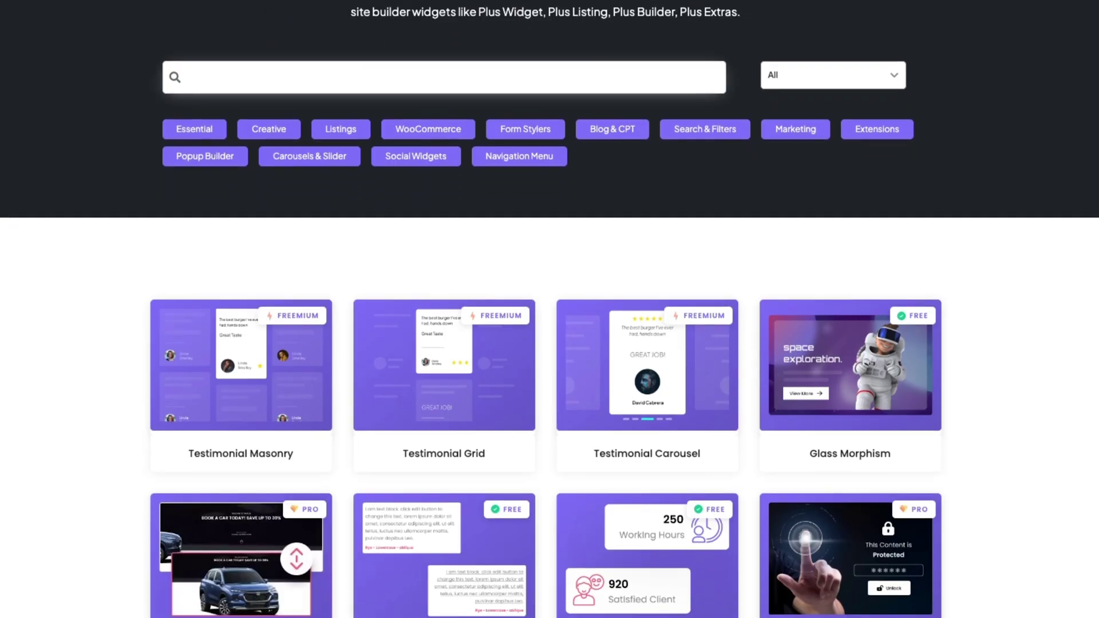
scroll(549, 344, "down", 3)
scroll(550, 344, "down", 3)
scroll(550, 344, "down", 3)
scroll(550, 343, "down", 3)
scroll(550, 344, "down", 3)
scroll(550, 344, "down", 3)
scroll(550, 344, "down", 3)
scroll(550, 343, "down", 3)
scroll(550, 343, "down", 3)
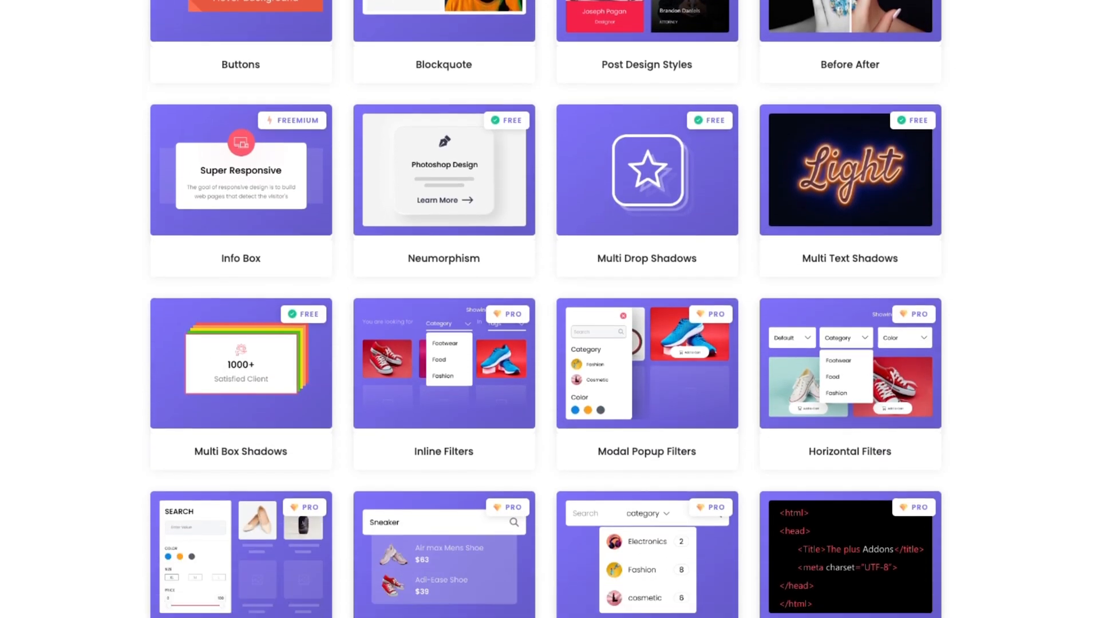